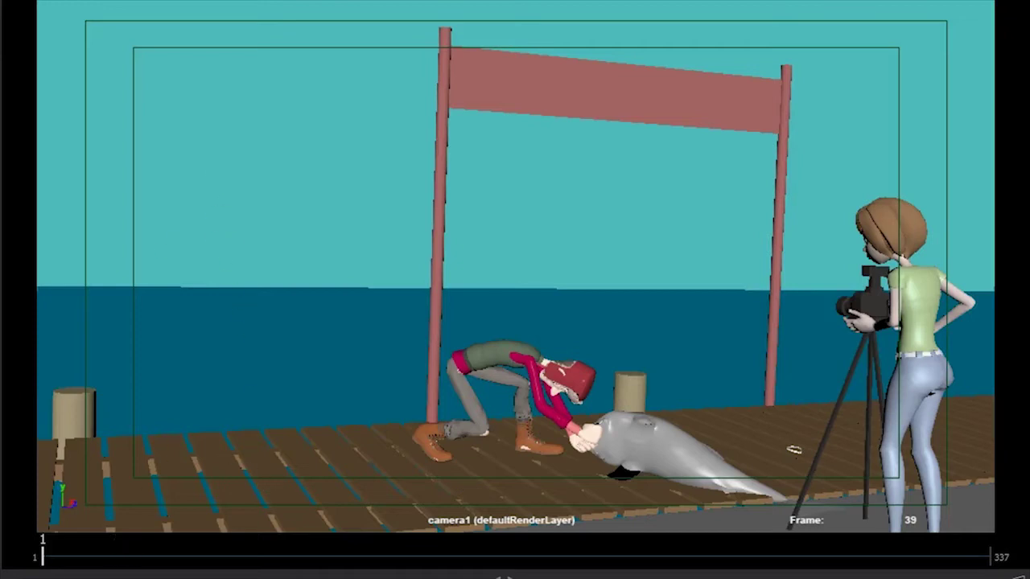
Step: Play the dock shot through to review the fisherman lifting the fish, and return to frame 1
left_click_drag(95, 567, 115, 543)
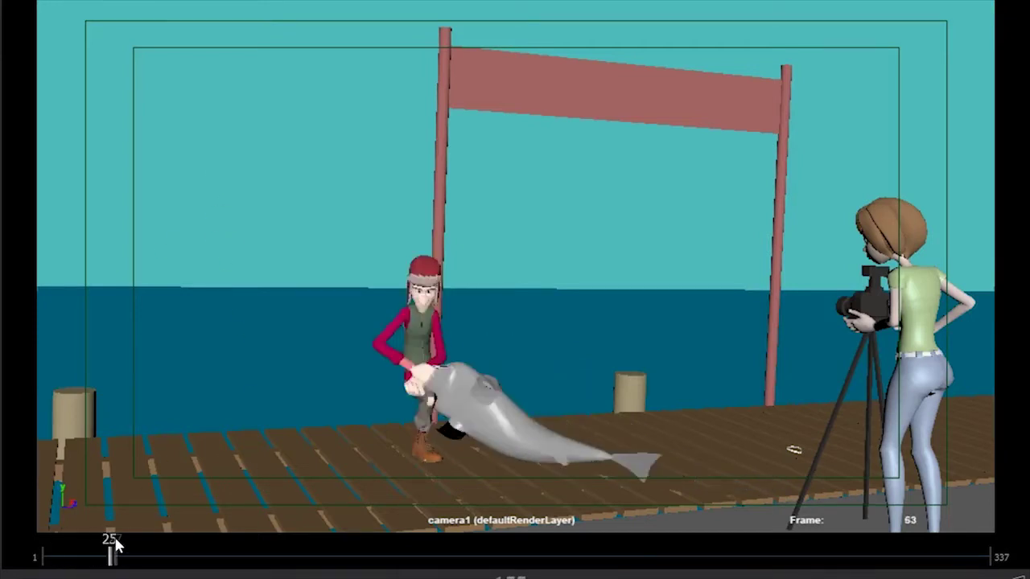
key("space")
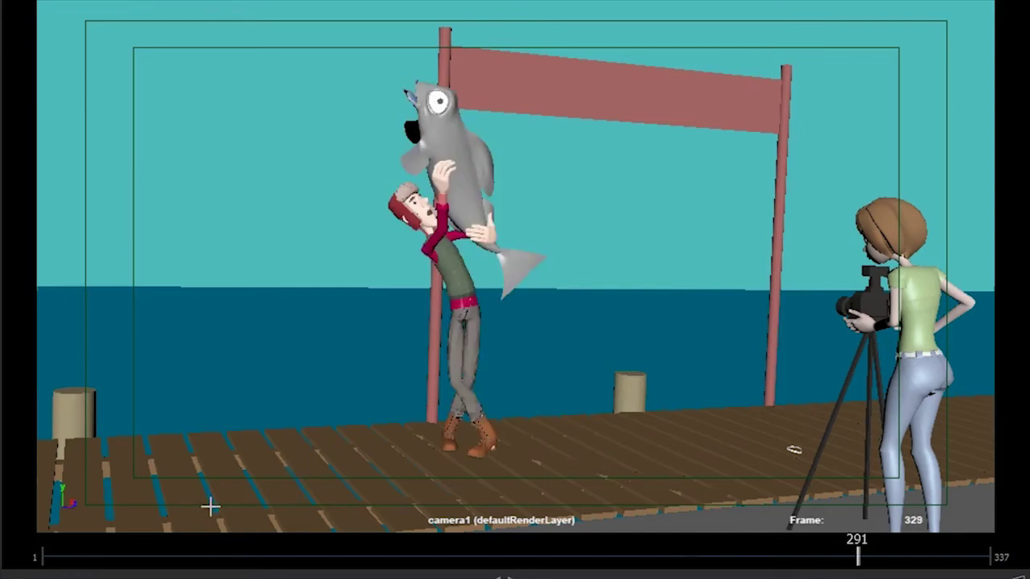
left_click_drag(50, 557, 27, 552)
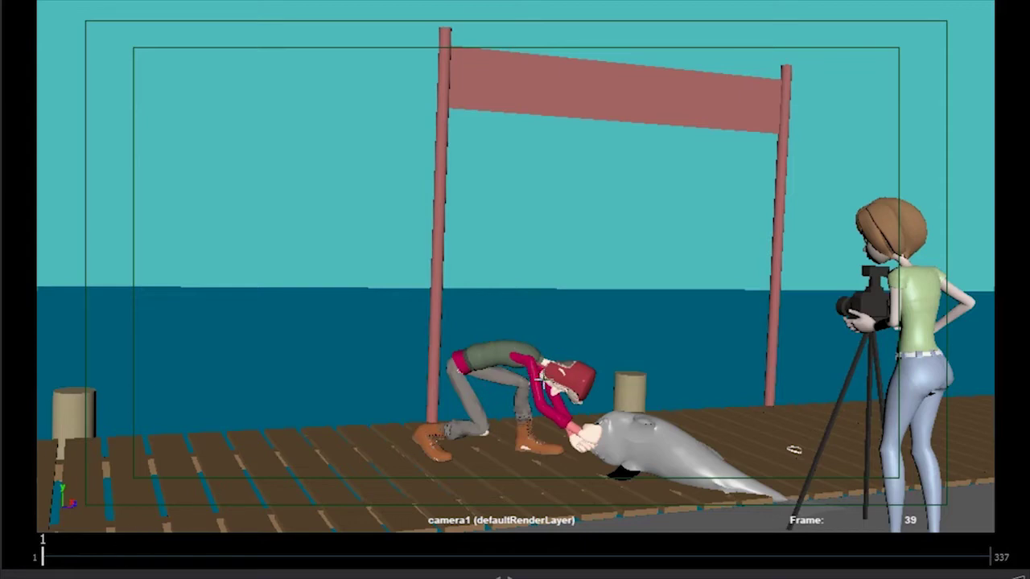
Step: Sketch the fisherman's back, head and downward gaze line in red on frame 1, and a raised-head pose with arm lines on frame 2
mouse_move(471, 358)
left_mouse_down()
mouse_move(569, 372)
mouse_move(563, 388)
mouse_move(591, 378)
mouse_move(566, 399)
left_mouse_up()
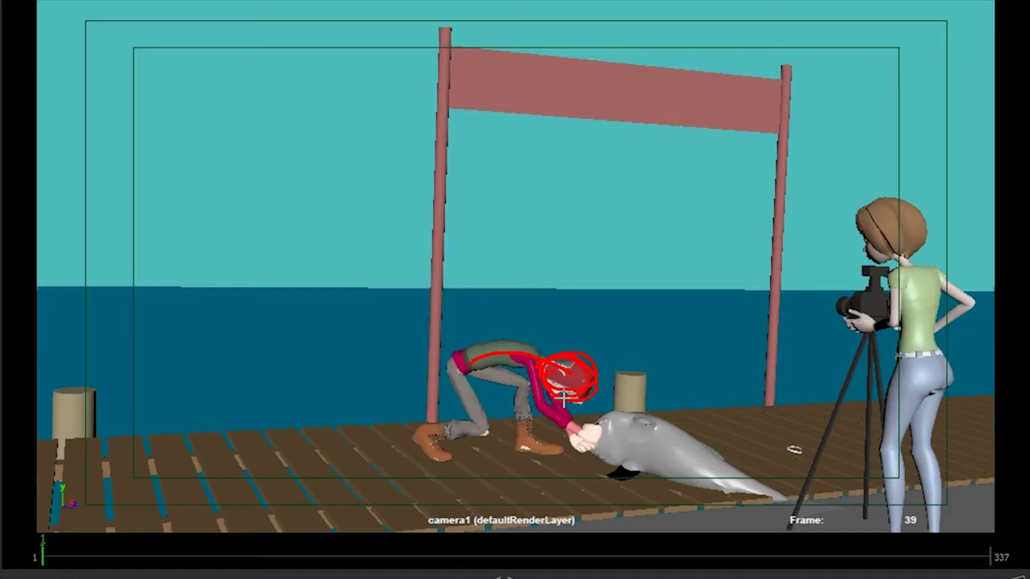
left_click_drag(519, 453, 527, 447)
mouse_move(51, 561)
left_mouse_down()
mouse_move(59, 552)
mouse_move(36, 558)
left_mouse_up()
key("alt+period")
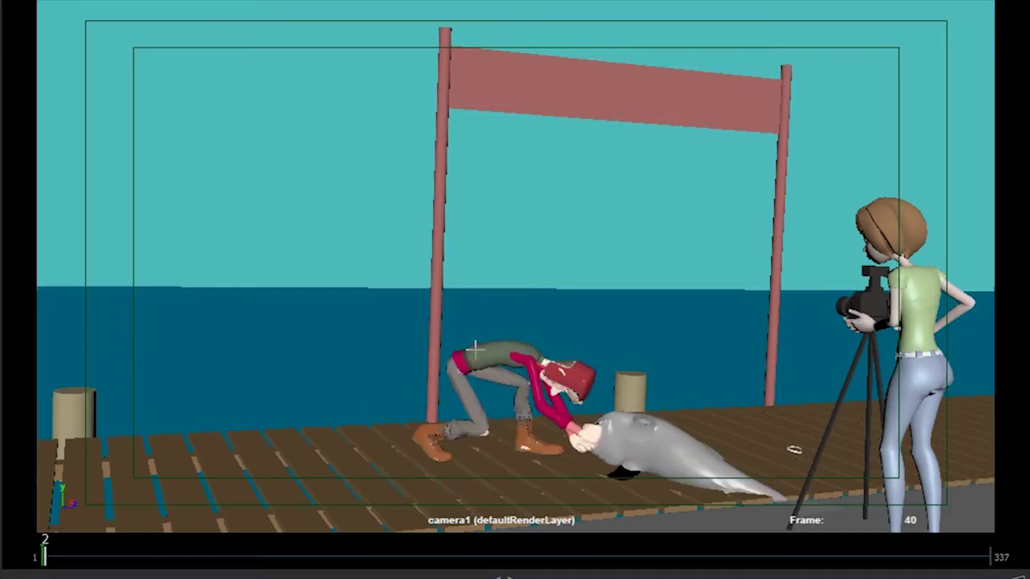
mouse_move(475, 348)
left_mouse_down()
mouse_move(570, 329)
mouse_move(582, 417)
left_mouse_up()
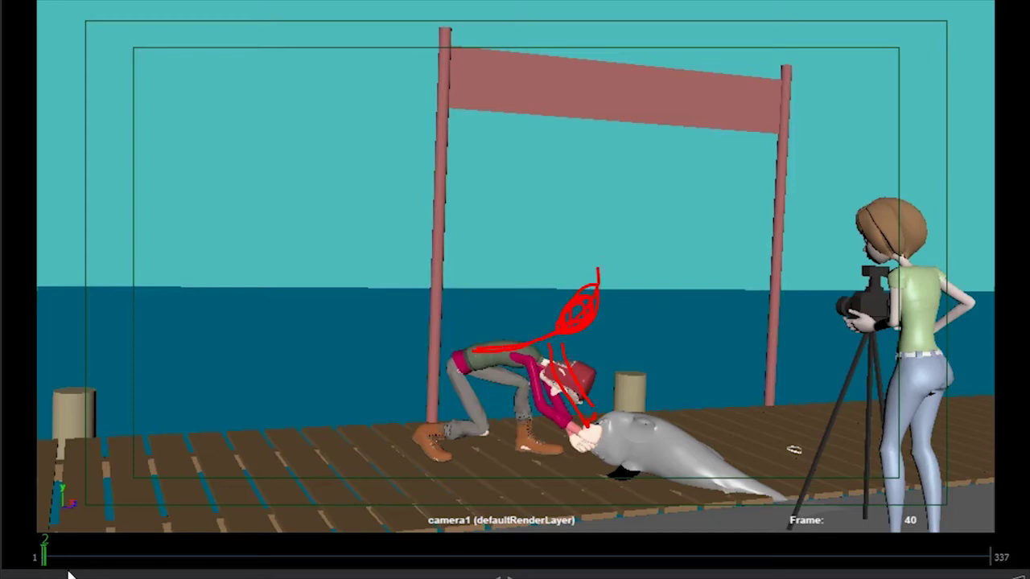
Step: Sketch a raised head on frame 3 and, on frame 4, a raised head with two lines linking it to the photographer
mouse_move(70, 559)
left_mouse_down()
mouse_move(87, 553)
mouse_move(43, 552)
mouse_move(126, 547)
mouse_move(28, 554)
left_mouse_up()
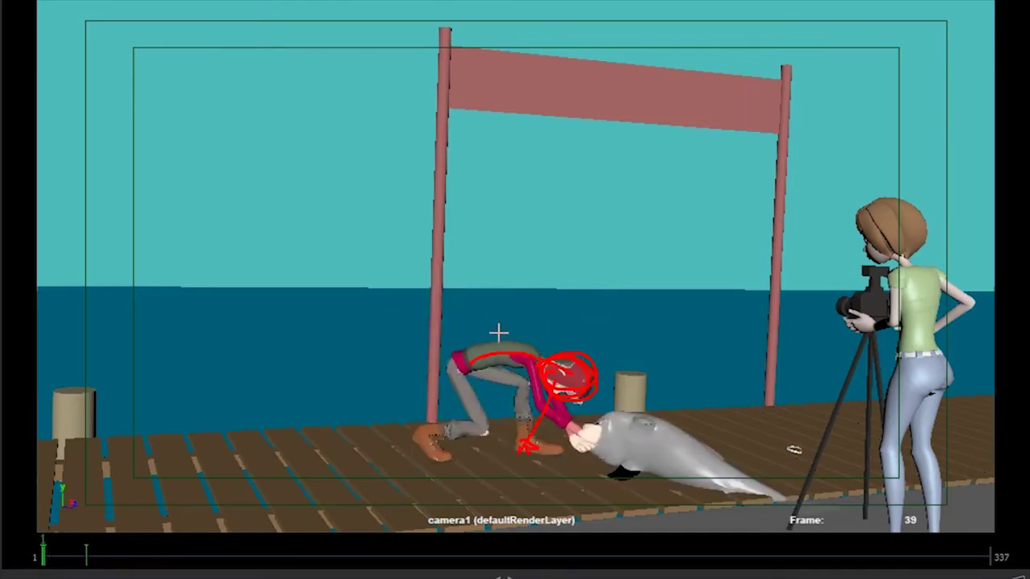
key("Right")
key("Right")
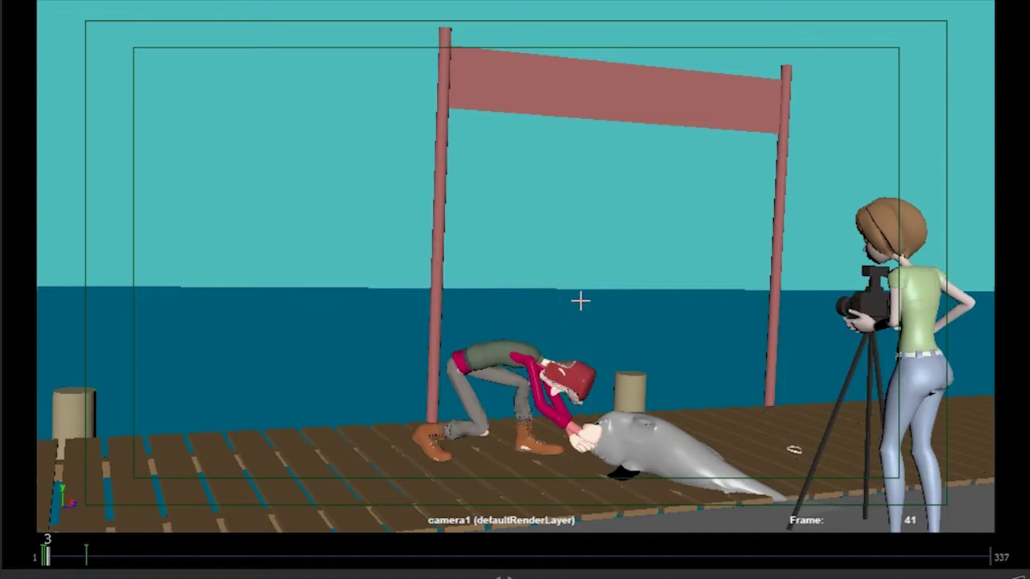
left_click_drag(584, 295, 560, 316)
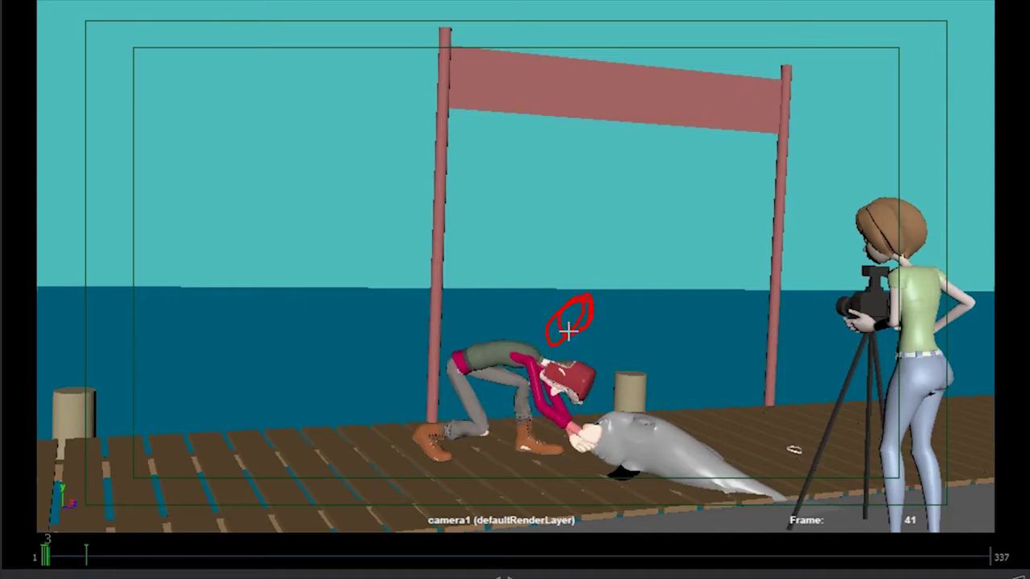
key("alt+period")
mouse_move(568, 310)
left_mouse_down()
mouse_move(578, 283)
mouse_move(784, 248)
left_mouse_up()
left_click_drag(615, 305, 831, 251)
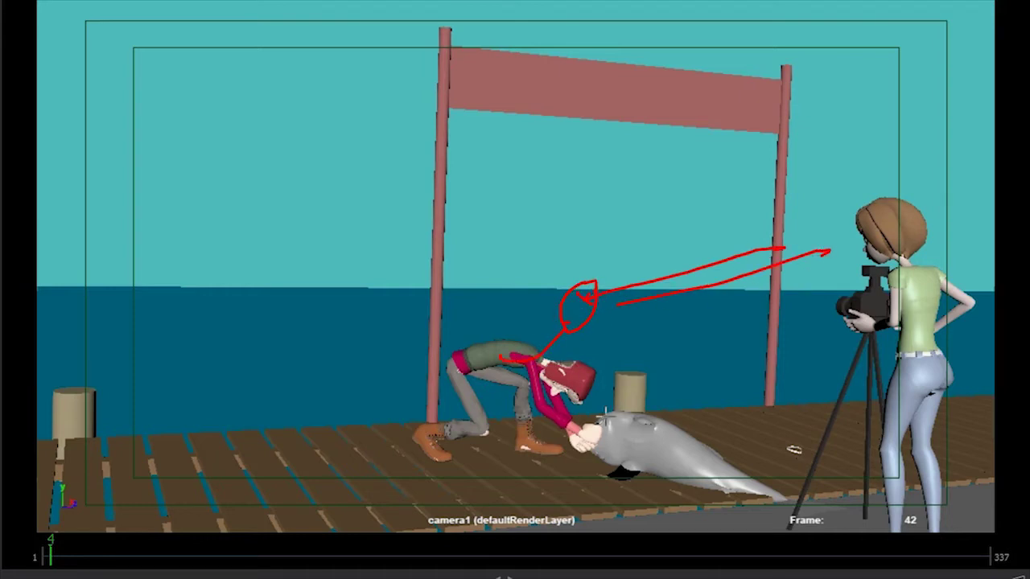
Step: Replay the opening from frame 1 to about frame 16 to examine the fisherman's first pulls on the fish
key("alt+v")
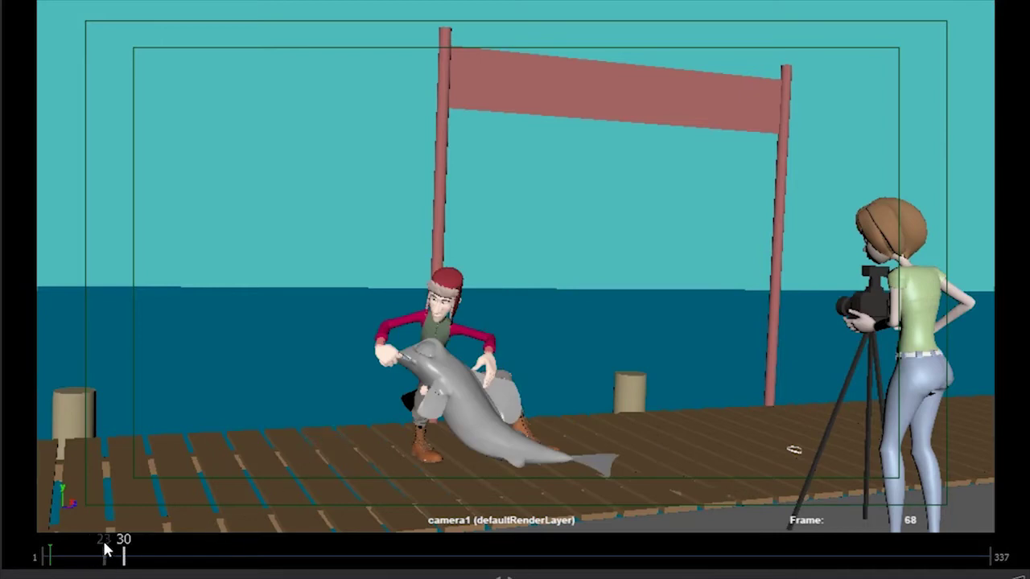
key("Right")
left_click(43, 557)
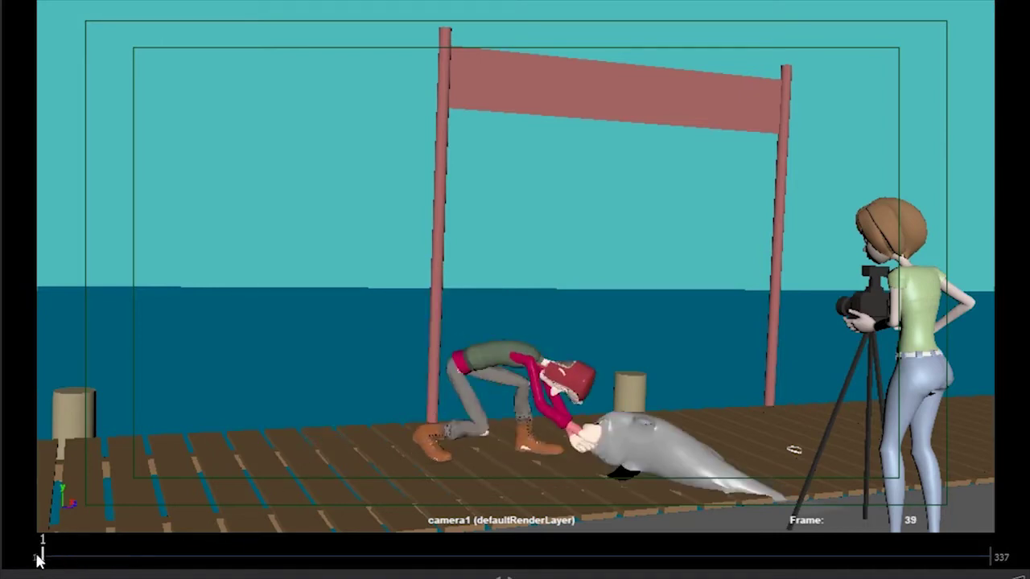
mouse_move(48, 561)
left_mouse_down()
mouse_move(60, 560)
mouse_move(33, 561)
mouse_move(53, 555)
mouse_move(42, 561)
mouse_move(41, 552)
left_mouse_up()
key("space")
left_click(53, 557)
key("space")
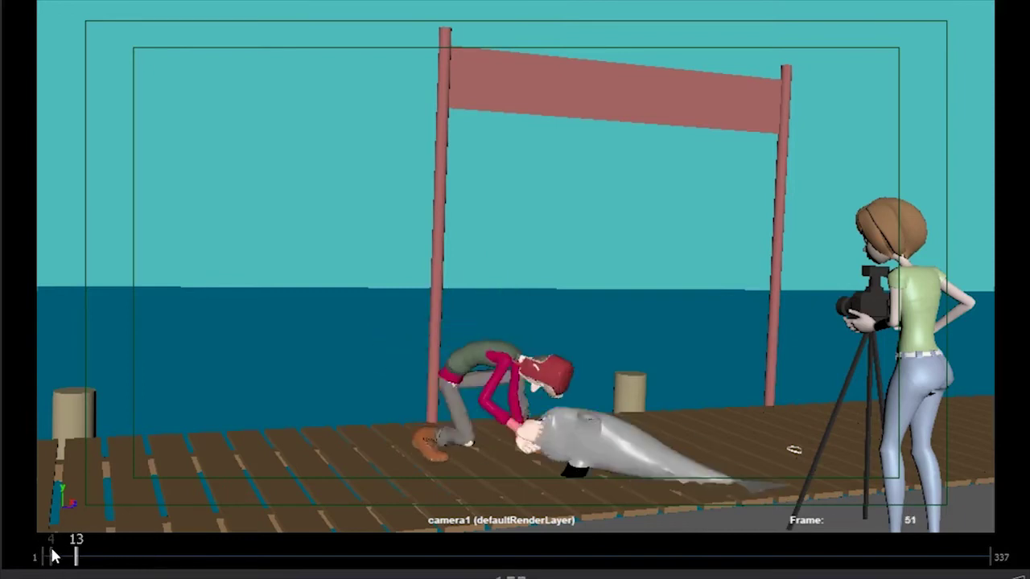
key("space")
left_click(80, 564)
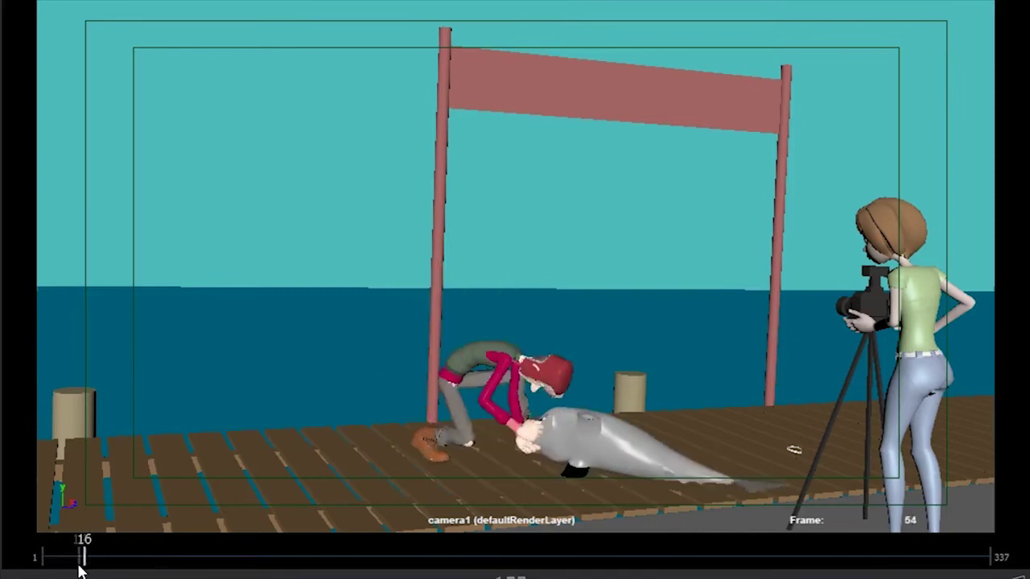
left_click(81, 561)
Step: Step through the frames from 15 to about 24 to examine how the fisherman rises from the bent pose
key("Right")
key("Right")
key("Right")
key("Right")
key("Right")
key("Right")
key("Right")
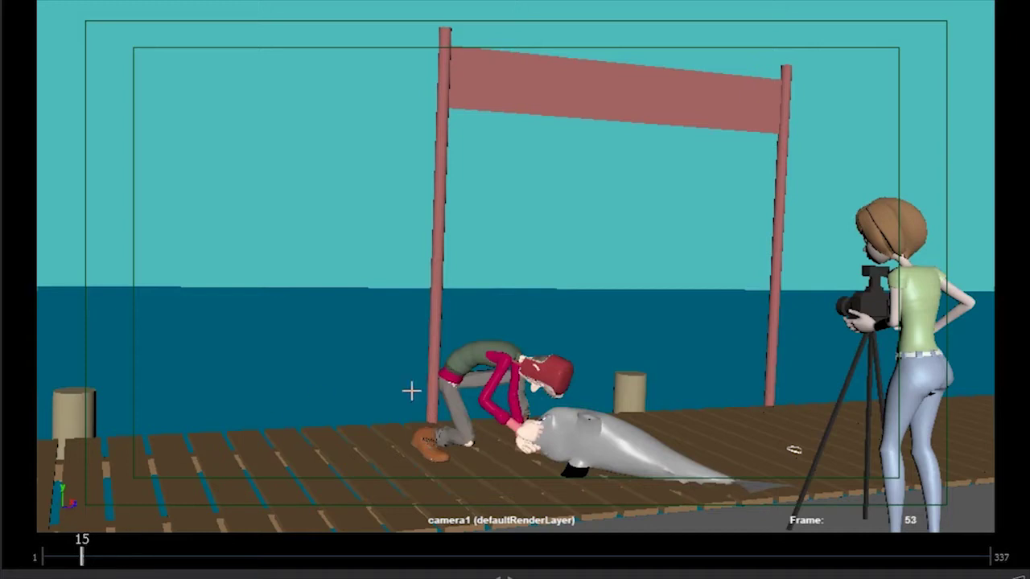
left_click_drag(98, 558, 107, 557)
key("Left")
key("Right")
key("Left")
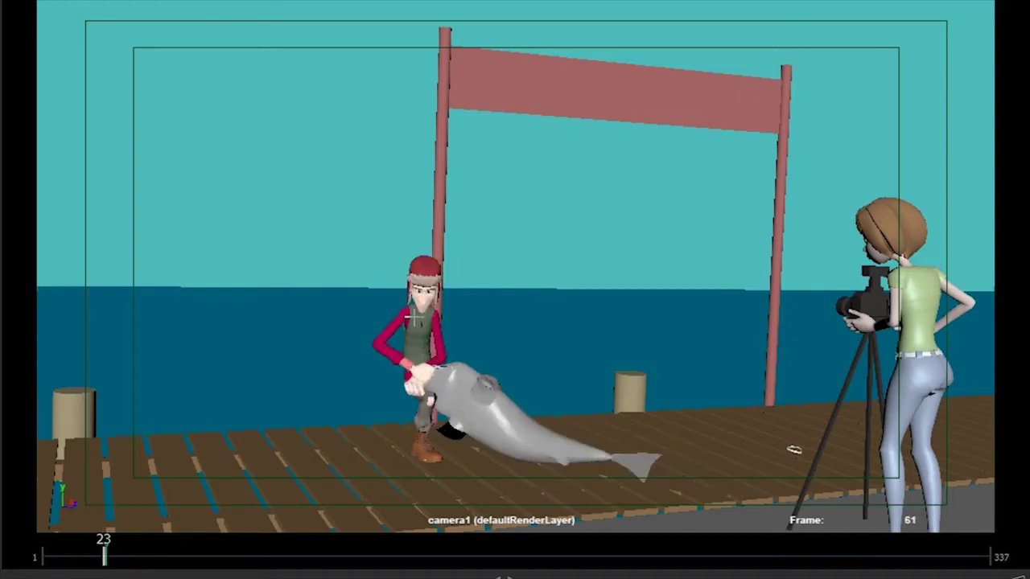
Step: Draw two vertical red lines down through the standing fisherman on frame 24 and flip back to frame 23
key("Right")
left_click_drag(421, 275, 420, 370)
left_click_drag(431, 133, 432, 368)
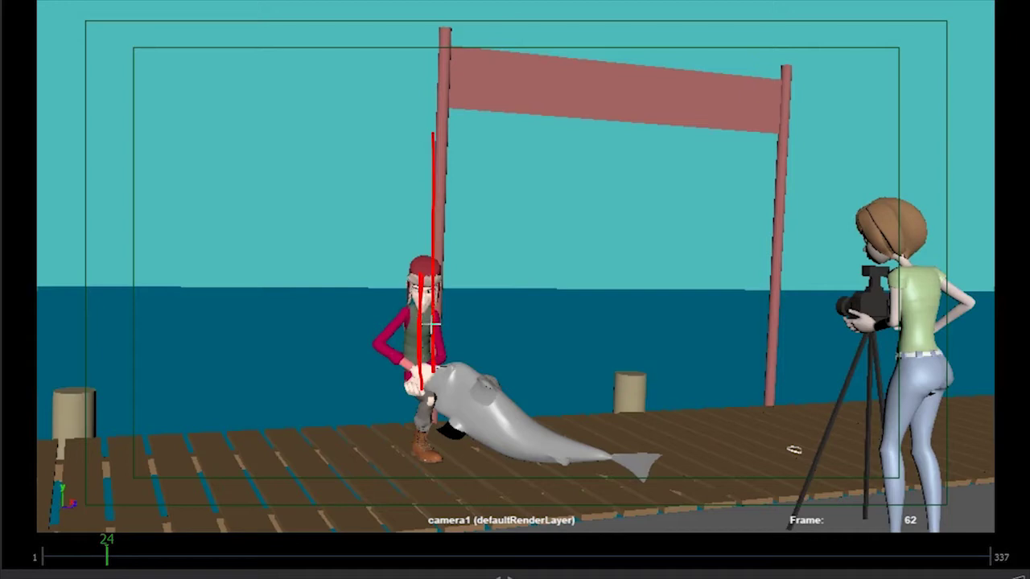
key("Left")
key("Left")
key("Right")
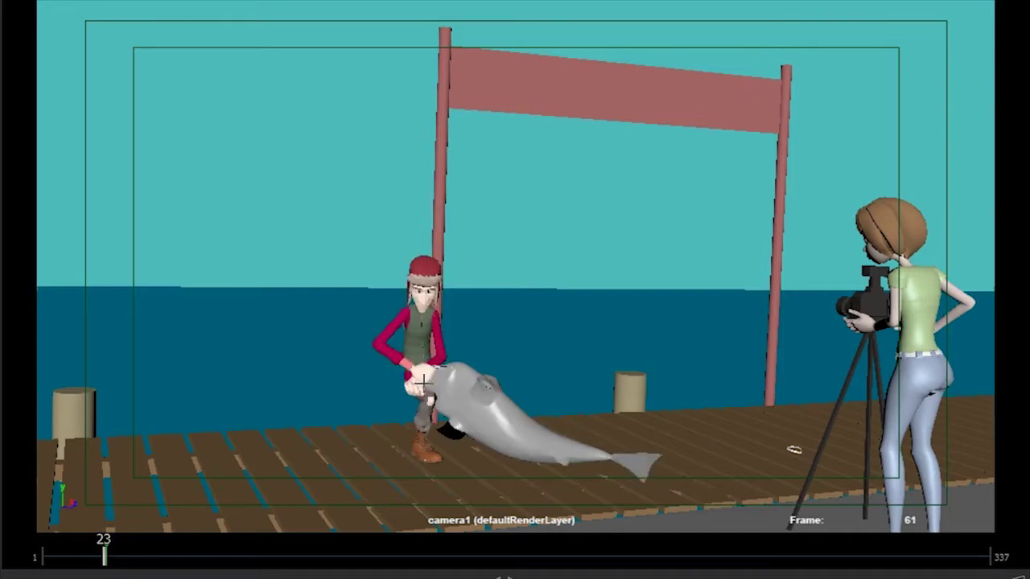
Step: Compare frame 23 with frame 18 and sketch a leaning-back torso, shoulders and head over the fisherman on frame 23
key("alt+comma")
key("alt+comma")
key("alt+comma")
key("alt+comma")
key("alt+comma")
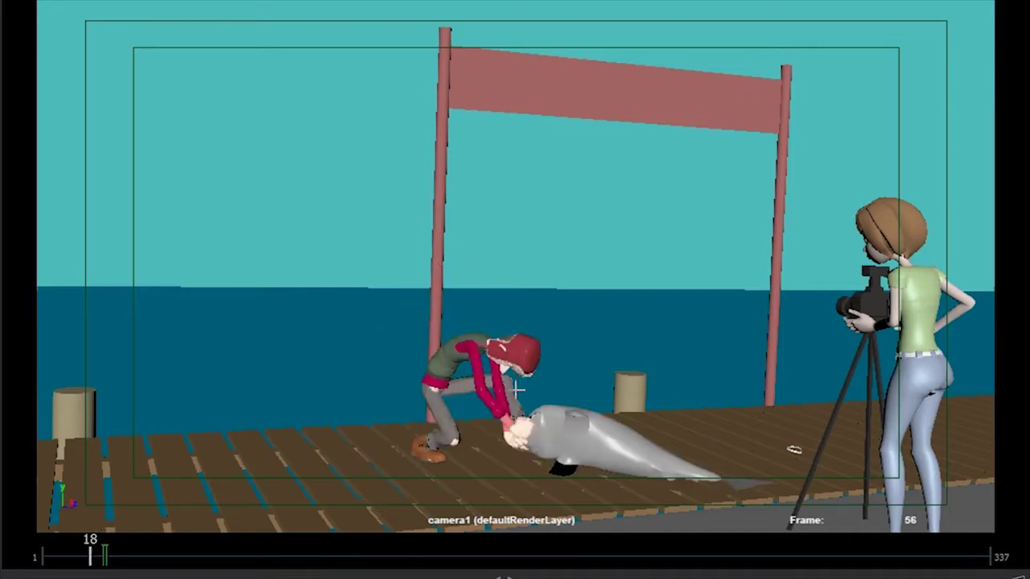
key("alt+period")
key("alt+period")
key("alt+period")
key("alt+period")
key("alt+period")
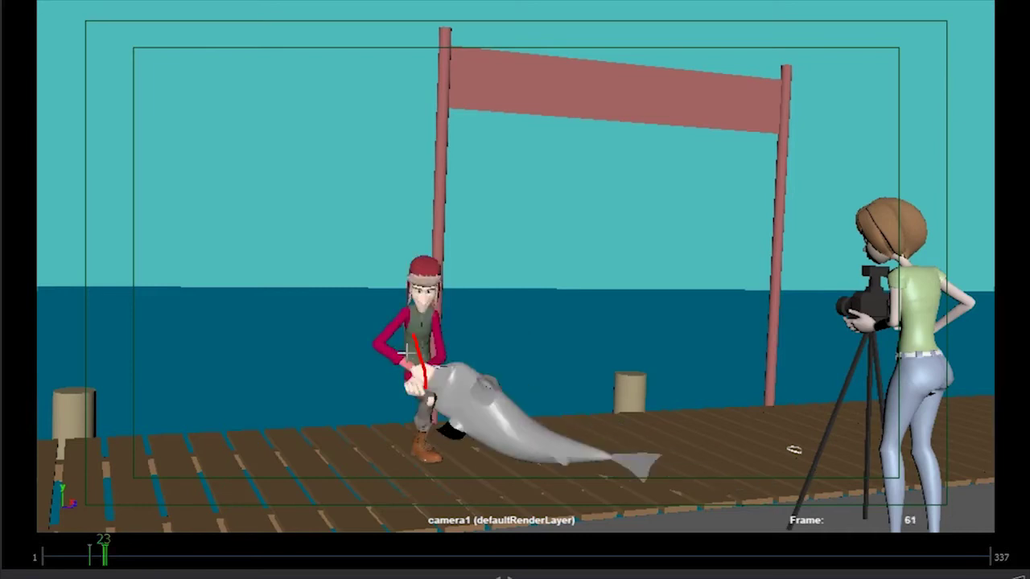
mouse_move(378, 283)
left_mouse_down()
mouse_move(385, 256)
mouse_move(386, 283)
mouse_move(427, 355)
left_mouse_up()
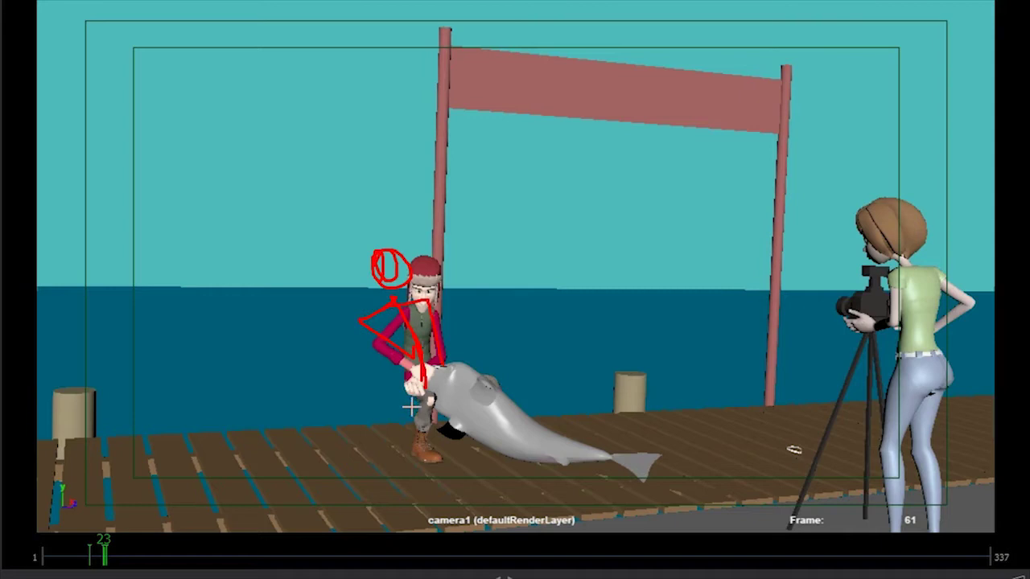
Step: Step ahead to frame 31 and return to frame 26 to examine the change from standing to crouching with the fish
key("alt+period")
key("alt+period")
key("alt+period")
key("alt+period")
key("alt+period")
key("alt+period")
key("alt+period")
key("alt+period")
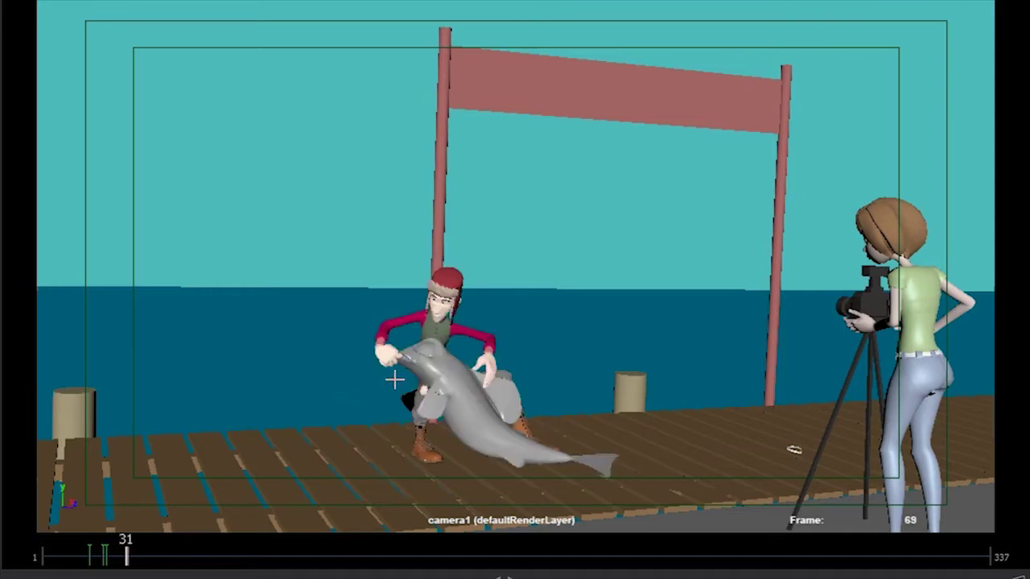
key("alt+comma")
mouse_move(116, 554)
left_mouse_down()
mouse_move(87, 553)
mouse_move(112, 561)
left_mouse_up()
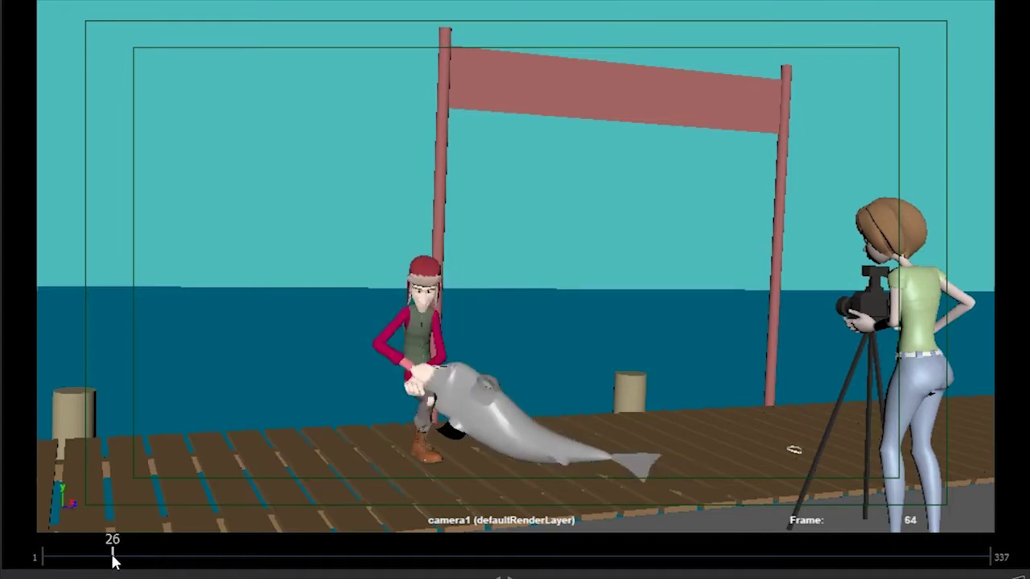
Step: Sketch a tilted line from the fisherman's hands up to a leaned-back head on frame 26, comparing the neighbouring frames
left_click_drag(427, 335, 421, 389)
key("alt+comma")
key("alt+comma")
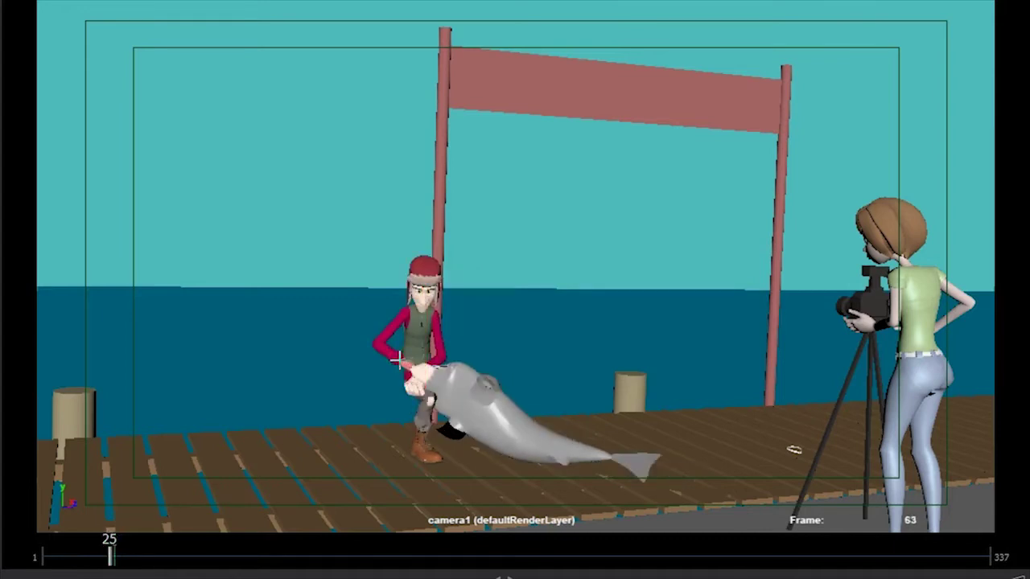
key("alt+period")
key("alt+period")
key("alt+period")
key("alt+comma")
key("alt+comma")
mouse_move(424, 372)
left_mouse_down()
mouse_move(395, 323)
mouse_move(387, 279)
left_mouse_up()
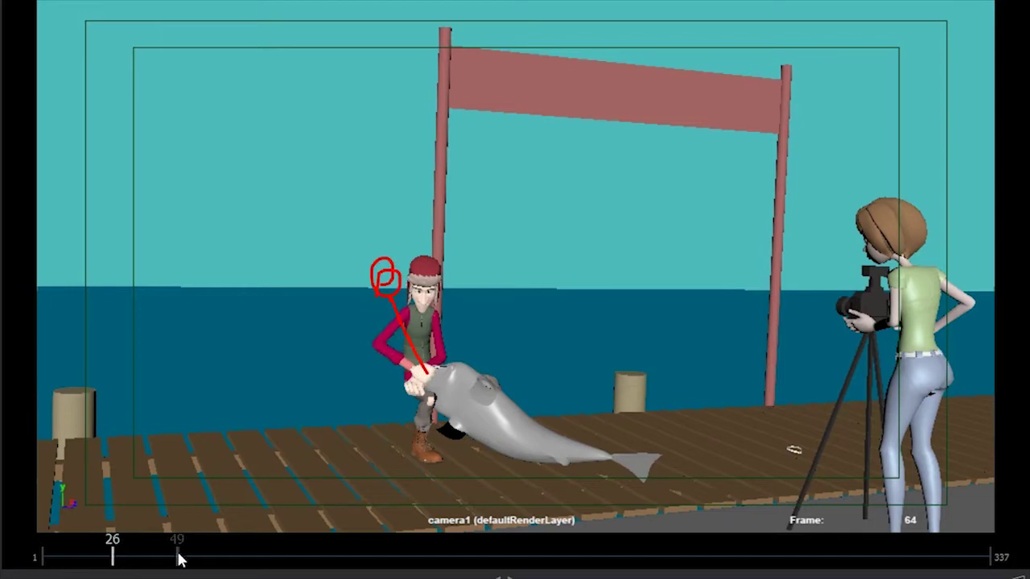
Step: Replay the lift from frame 8 to frame 46 and go back to frame 29 to examine the pose change
left_click_drag(112, 557, 62, 556)
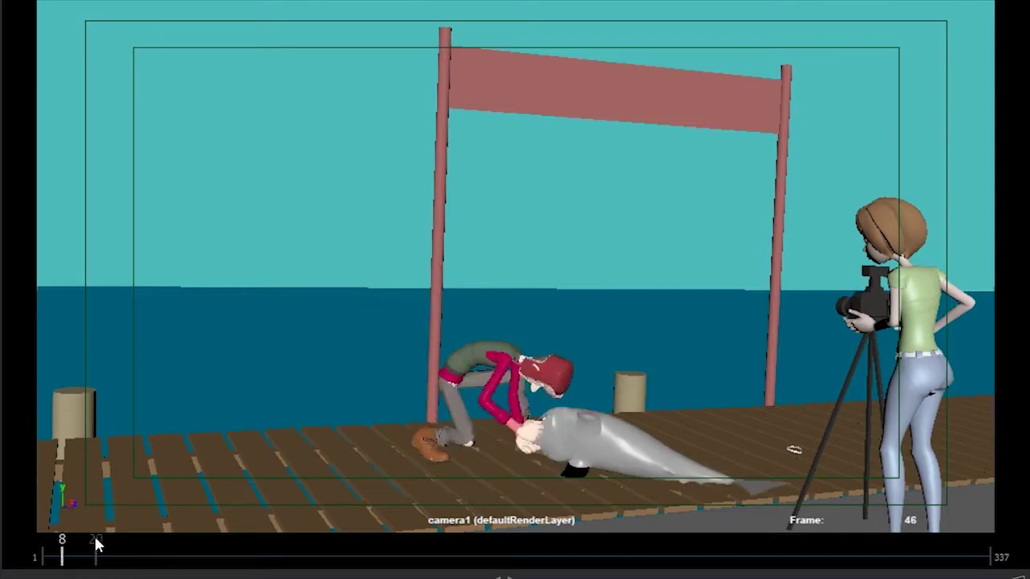
key("space")
key("space")
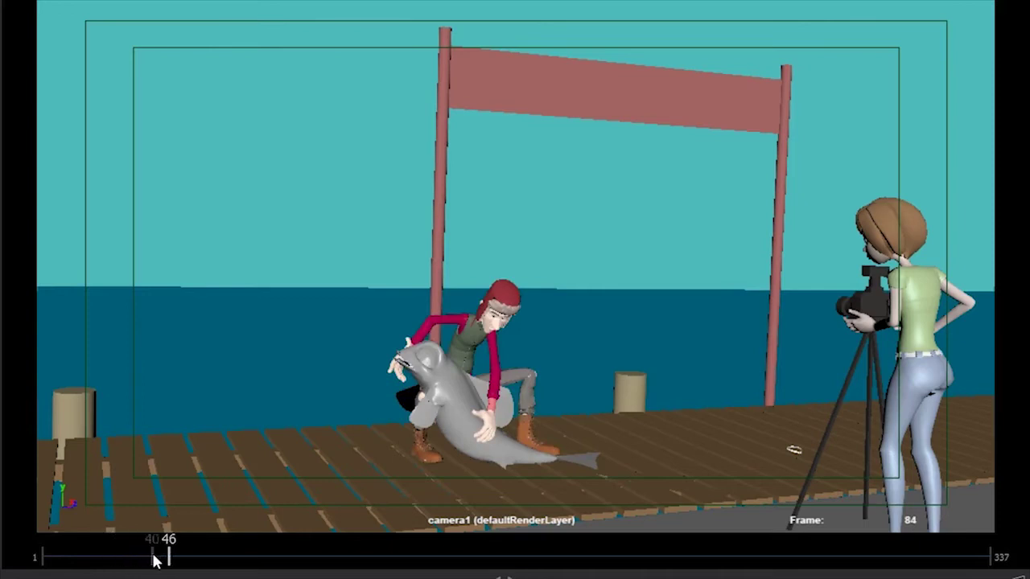
left_click_drag(156, 561, 120, 557)
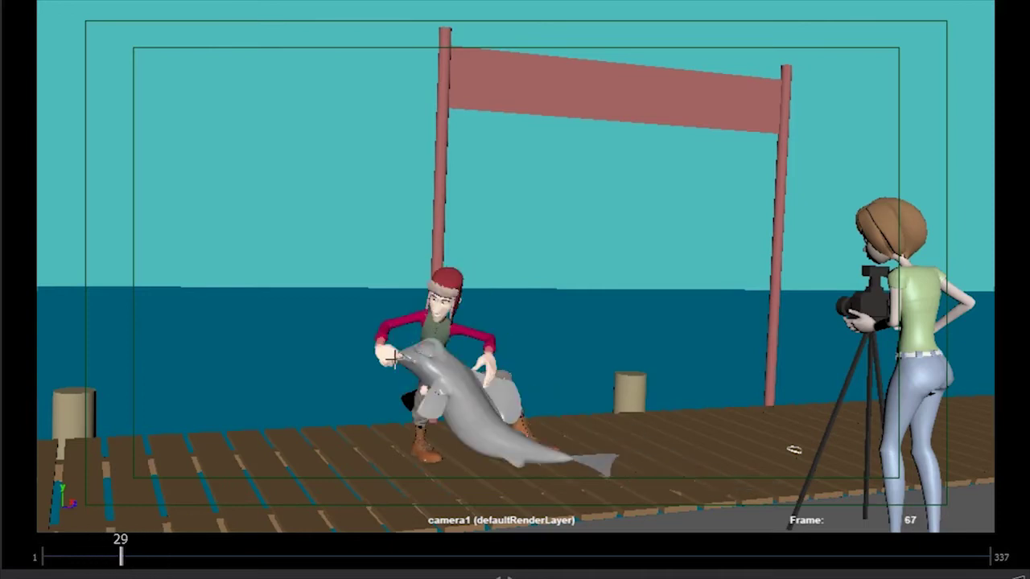
Step: Go back to frame 25 and sketch the fisherman's torso and head leaning away from the fish
key("alt+comma")
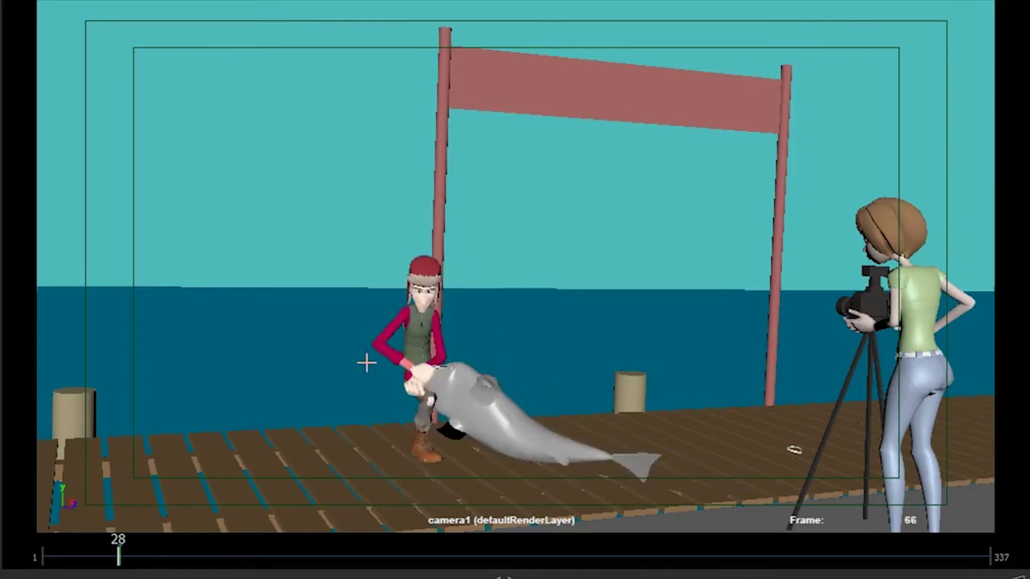
key("alt+comma")
key("alt+comma")
key("alt+comma")
left_click_drag(414, 377, 378, 282)
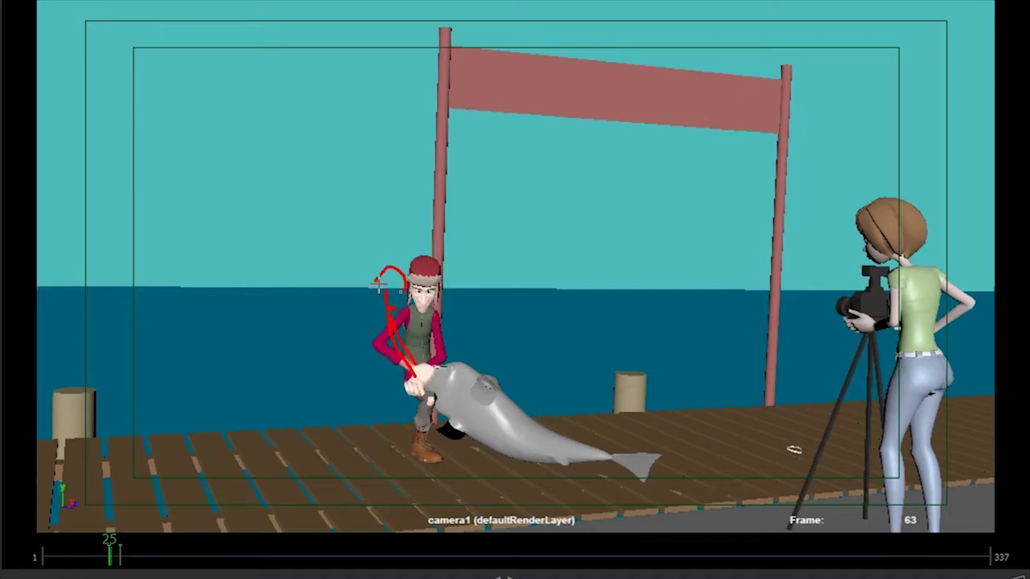
left_click_drag(362, 361, 403, 375)
Step: Advance ten frames from frame 25 and mark the crouching fisherman's head in red
key("Right")
key("Right")
key("Right")
key("Right")
key("Right")
key("Right")
key("Right")
key("Right")
key("Right")
key("Right")
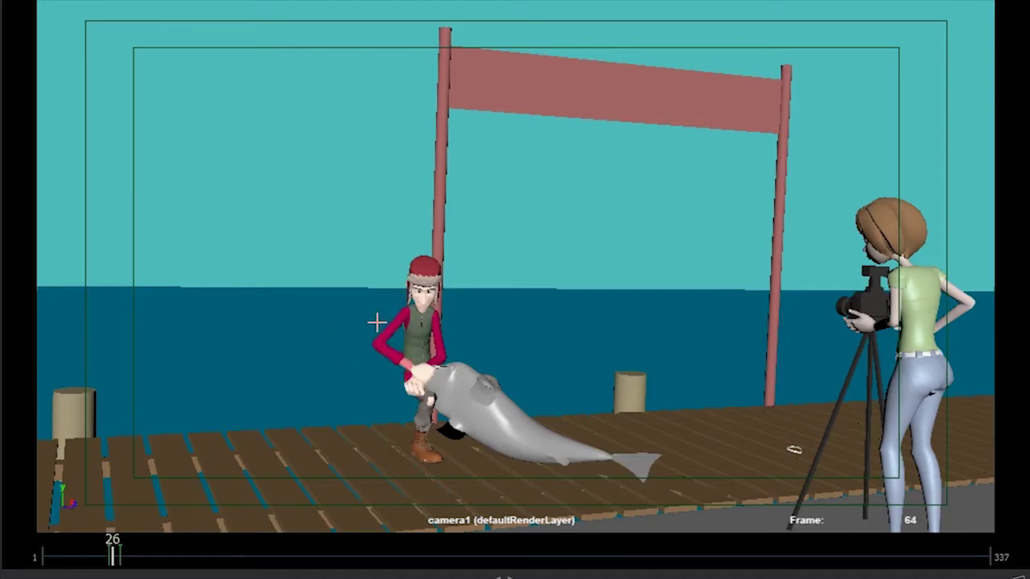
left_click_drag(442, 282, 436, 313)
Step: Play on to frame 61, draw a line along the fisherman's thigh and outline his head in red
key("alt+v")
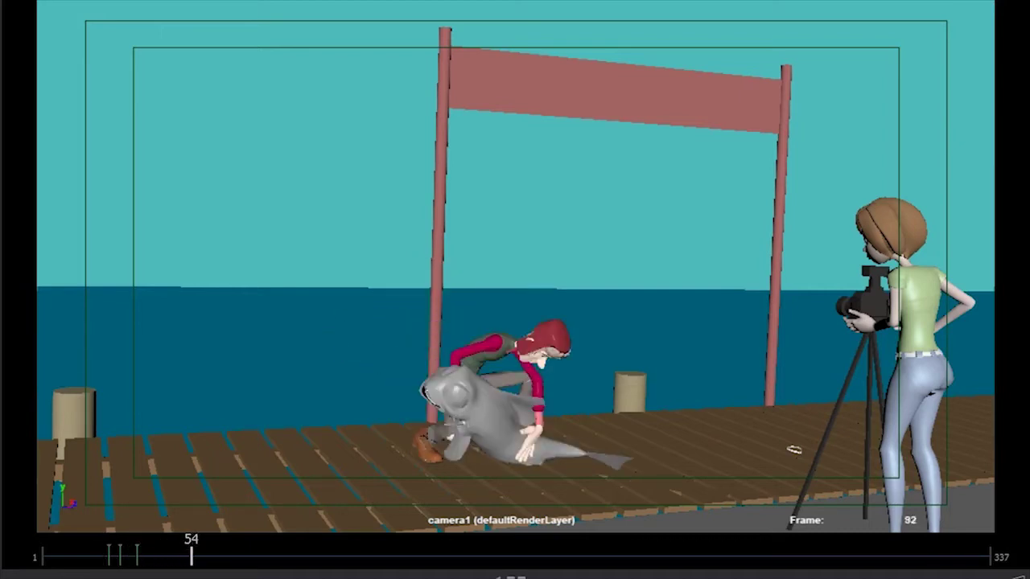
left_click_drag(479, 377, 541, 368)
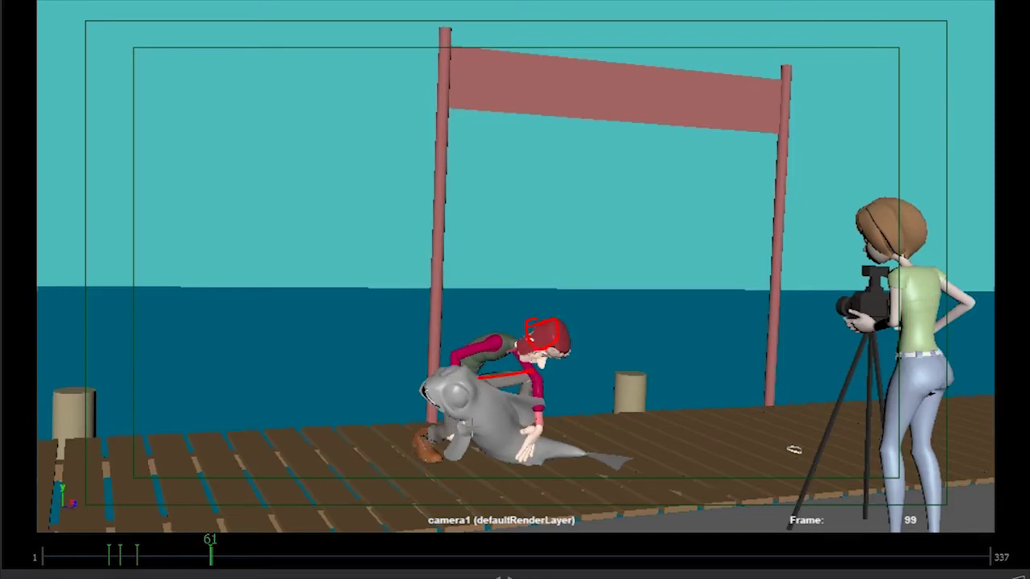
Step: Go back to frame 57 and trace the fisherman's arms in red, and do the same at frame 67
left_click_drag(210, 559, 236, 558)
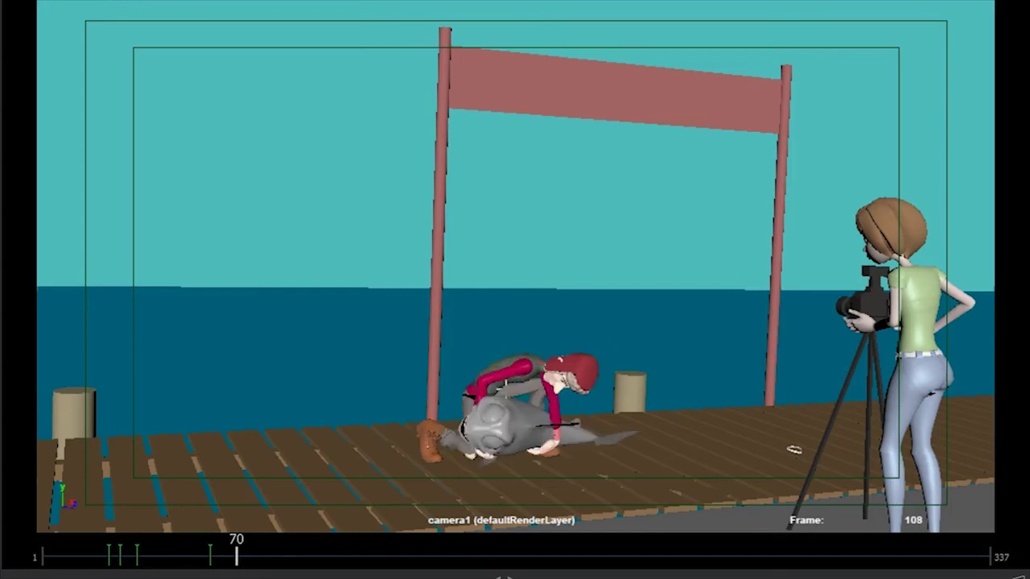
key("alt+comma")
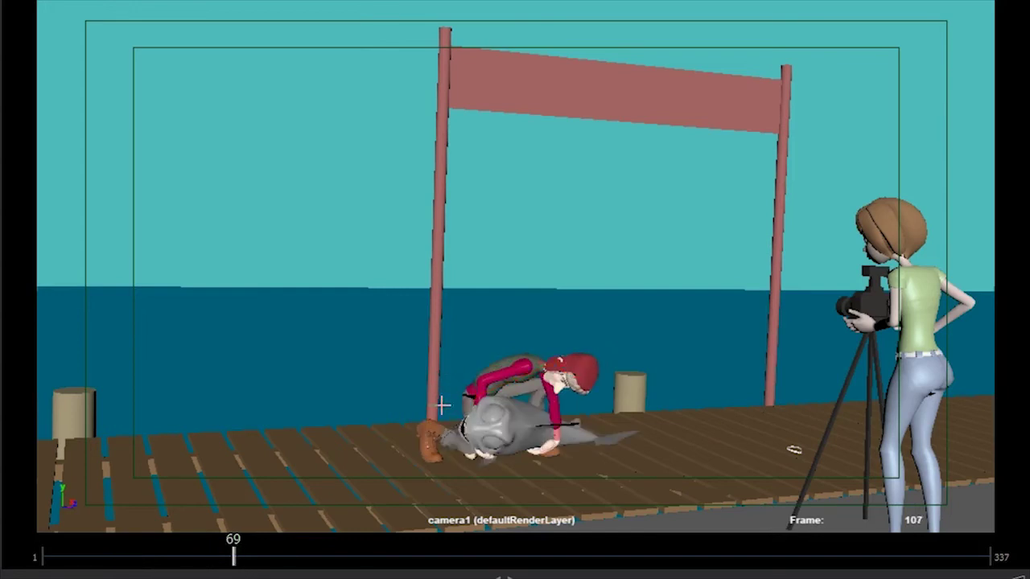
left_click(200, 557)
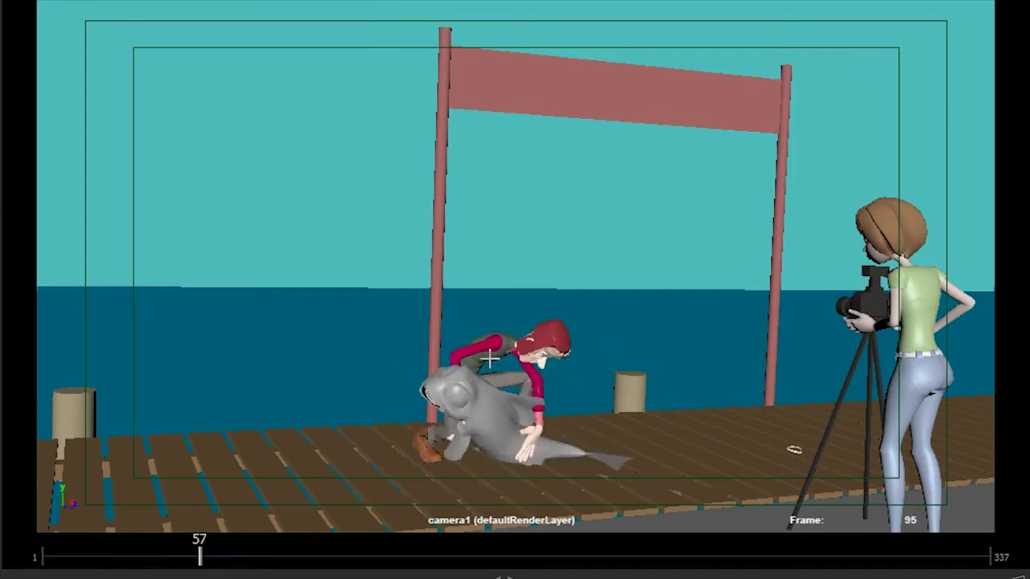
left_click_drag(514, 352, 533, 364)
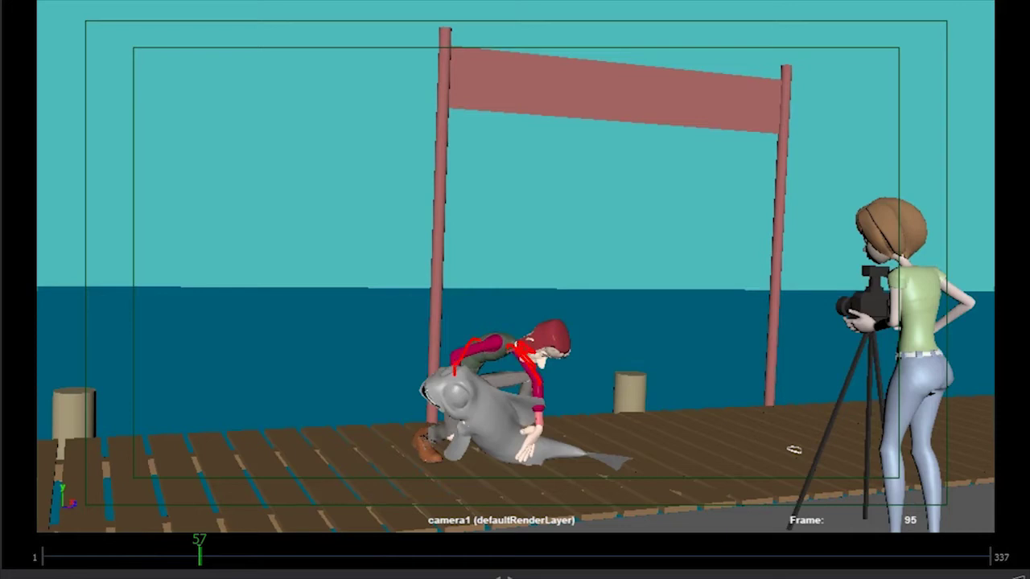
left_click_drag(217, 559, 229, 560)
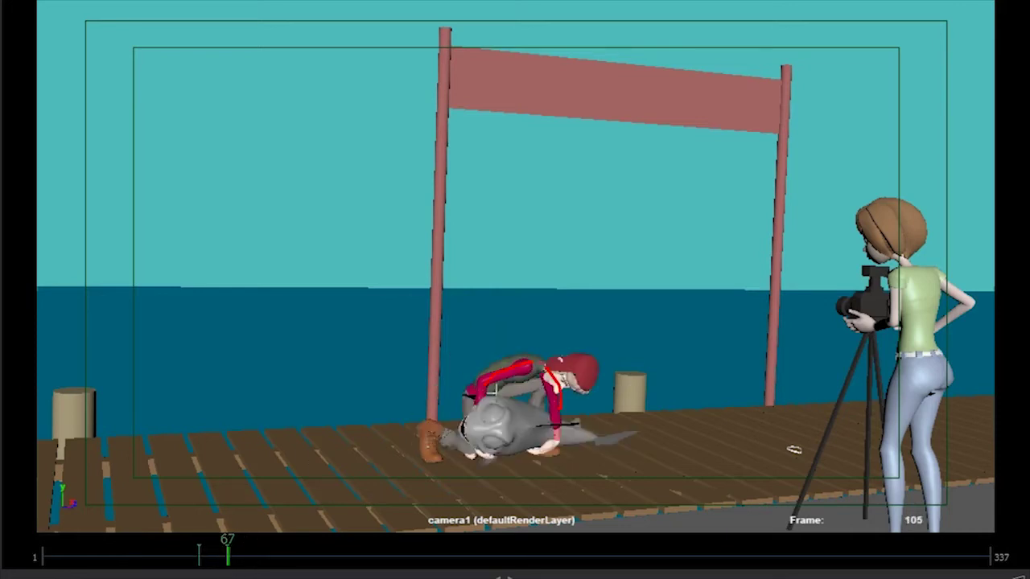
Step: Go to frame 68 and sketch the fisherman's torso, arms and head raised higher above the fish
key("Left")
key("Left")
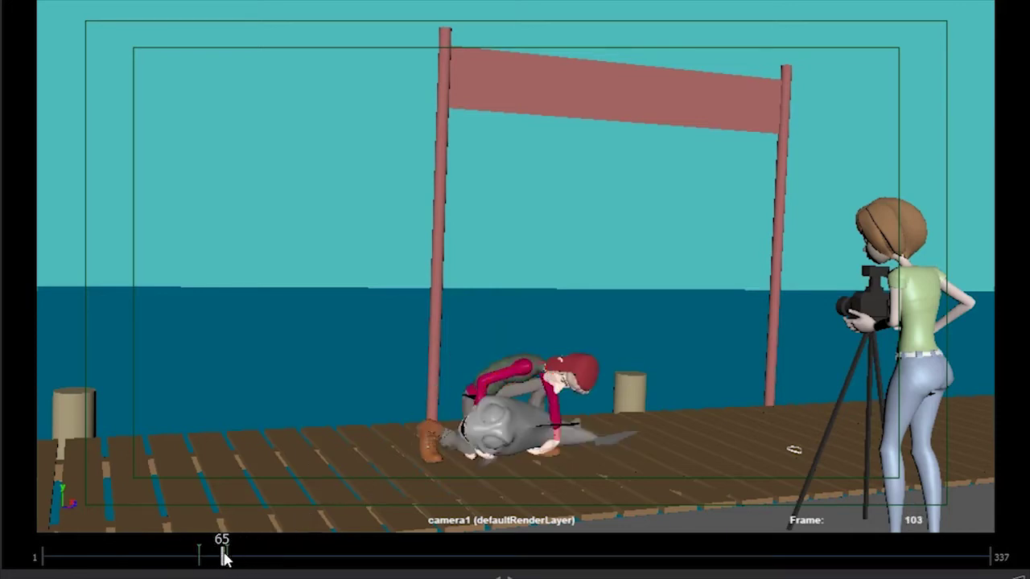
mouse_move(223, 555)
left_mouse_down()
mouse_move(233, 553)
mouse_move(198, 555)
mouse_move(231, 557)
left_mouse_up()
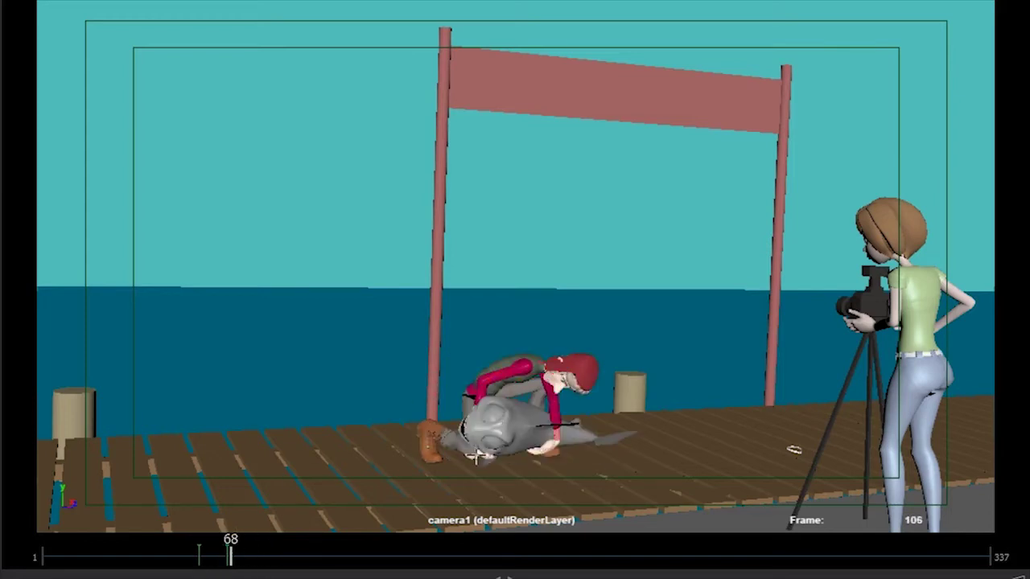
left_click_drag(500, 449, 494, 451)
mouse_move(481, 375)
left_mouse_down()
mouse_move(480, 395)
mouse_move(502, 348)
mouse_move(478, 383)
mouse_move(565, 295)
left_mouse_up()
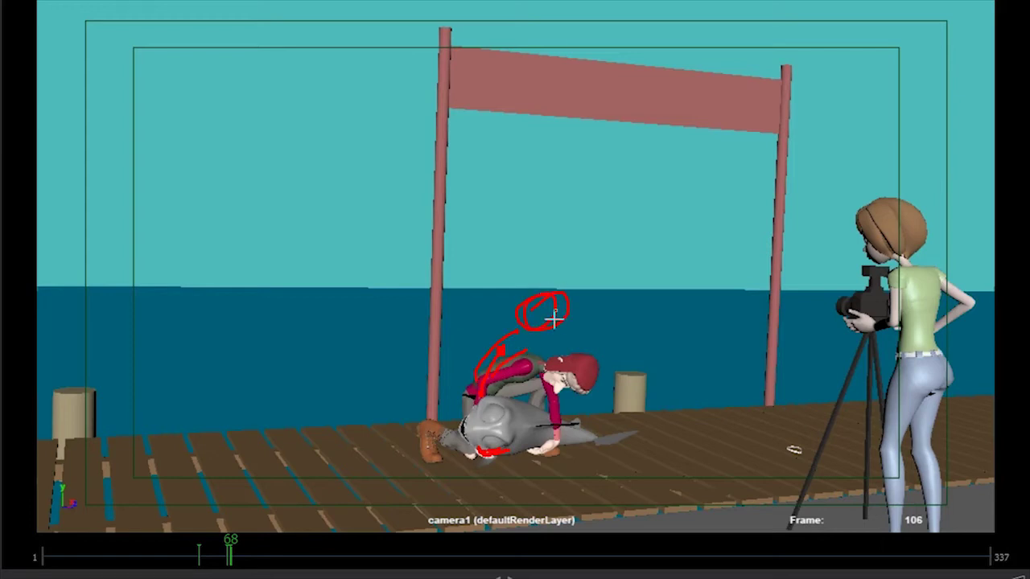
left_click_drag(532, 366, 550, 385)
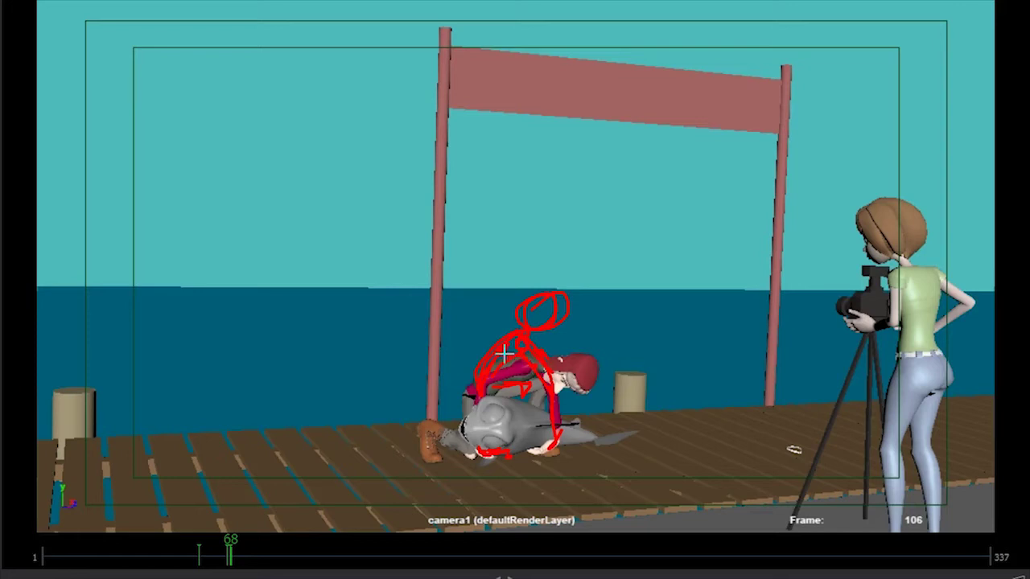
Step: At frame 96, trace the fisherman's bent back and arm, and draw a tilted-up head plus a larger face with clenched teeth
key("Escape")
key("Right")
mouse_move(259, 562)
left_mouse_down()
mouse_move(242, 560)
mouse_move(312, 566)
left_mouse_up()
left_click_drag(493, 365, 538, 331)
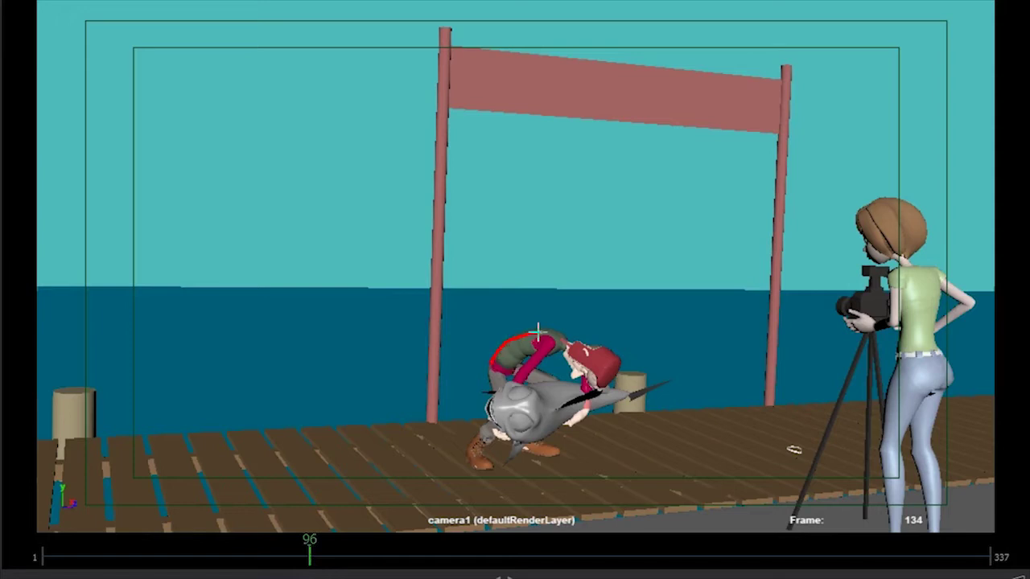
left_click_drag(525, 369, 561, 338)
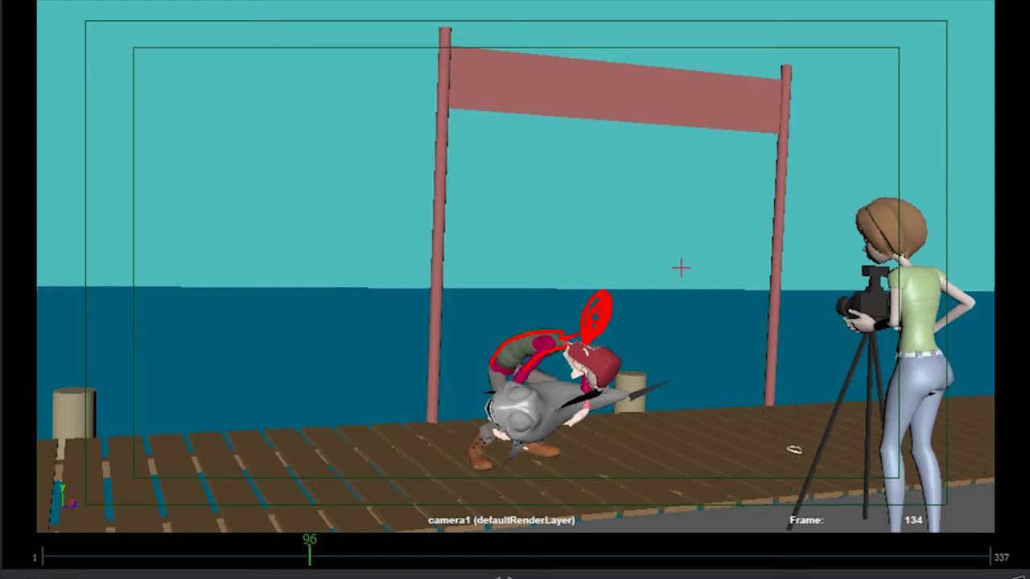
mouse_move(681, 268)
left_mouse_down()
mouse_move(706, 281)
mouse_move(677, 292)
mouse_move(716, 257)
left_mouse_up()
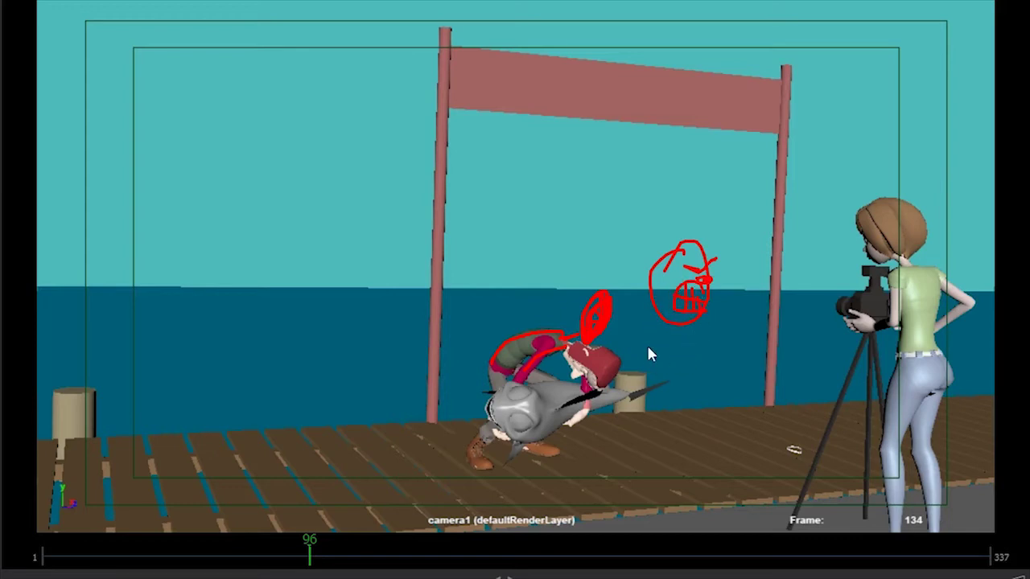
Step: Compare the poses from frame 97 to frame 105 and draw an upright head above the fisherman's shoulders at frame 105
key("Right")
mouse_move(312, 560)
left_mouse_down()
mouse_move(294, 560)
mouse_move(331, 557)
left_mouse_up()
key("alt+comma")
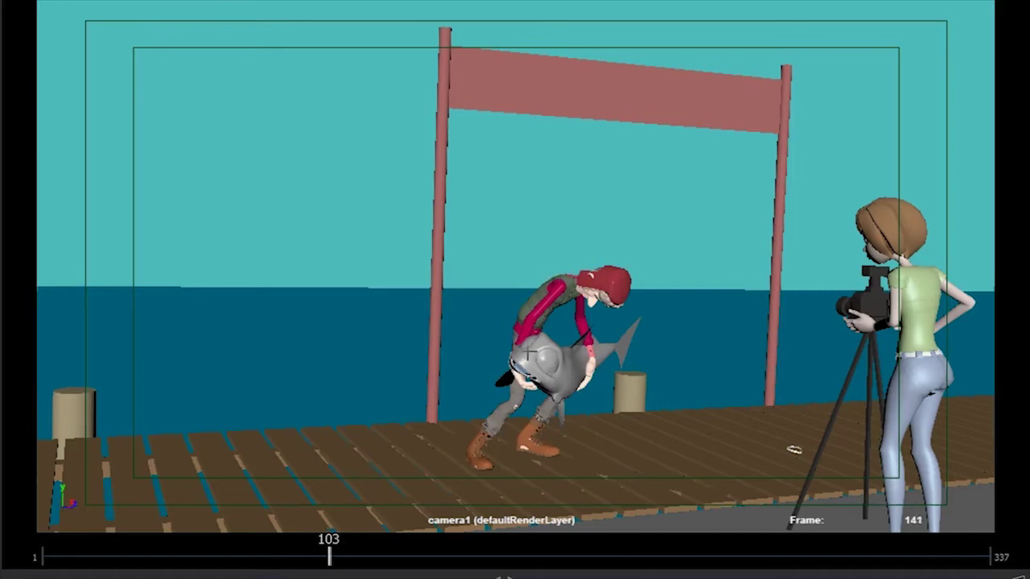
key("alt+comma")
key("comma")
key("alt+period")
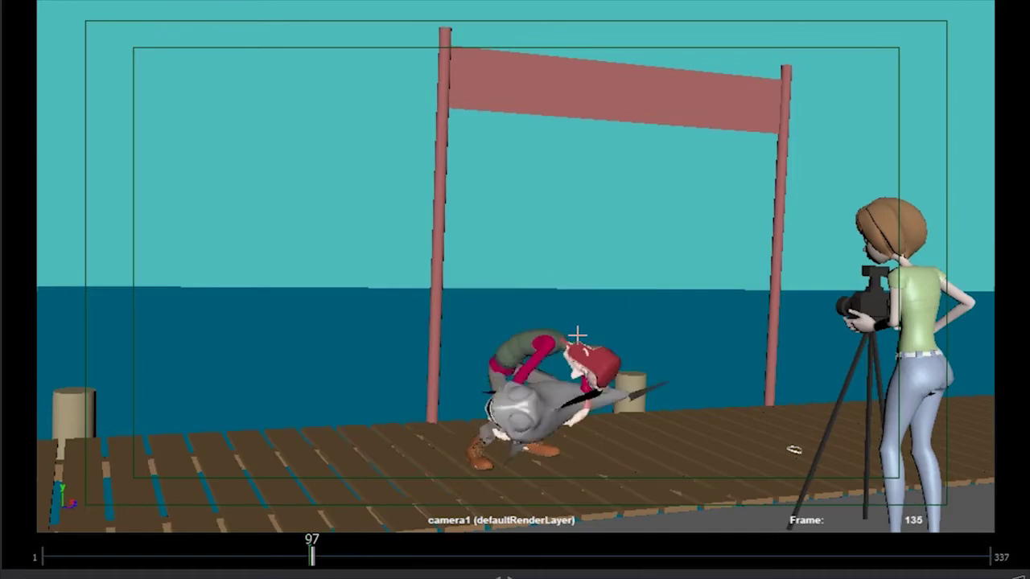
key("alt+period")
key("period")
key("alt+comma")
key("alt+comma")
key("alt+comma")
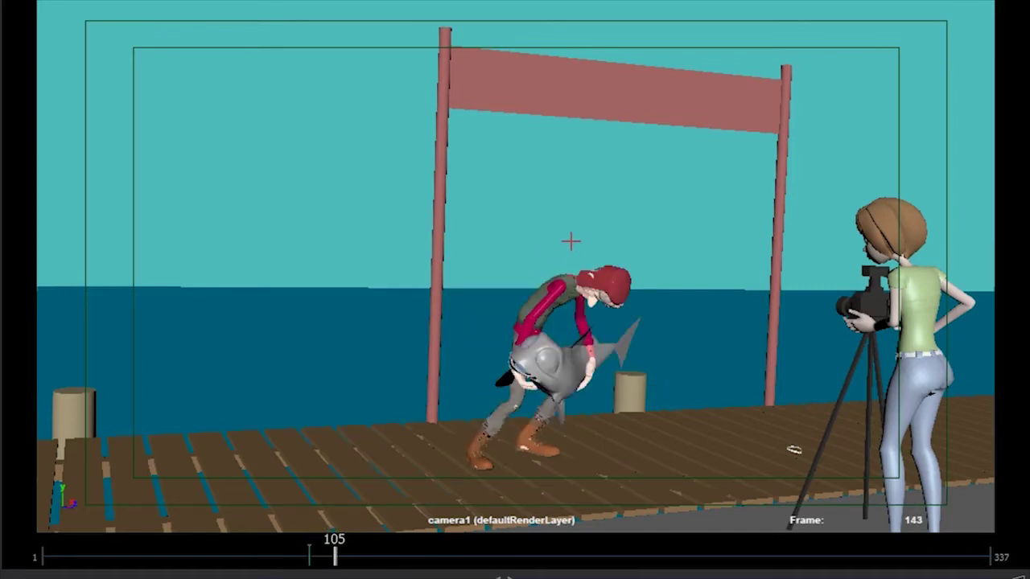
mouse_move(595, 224)
left_mouse_down()
mouse_move(582, 256)
mouse_move(590, 238)
left_mouse_up()
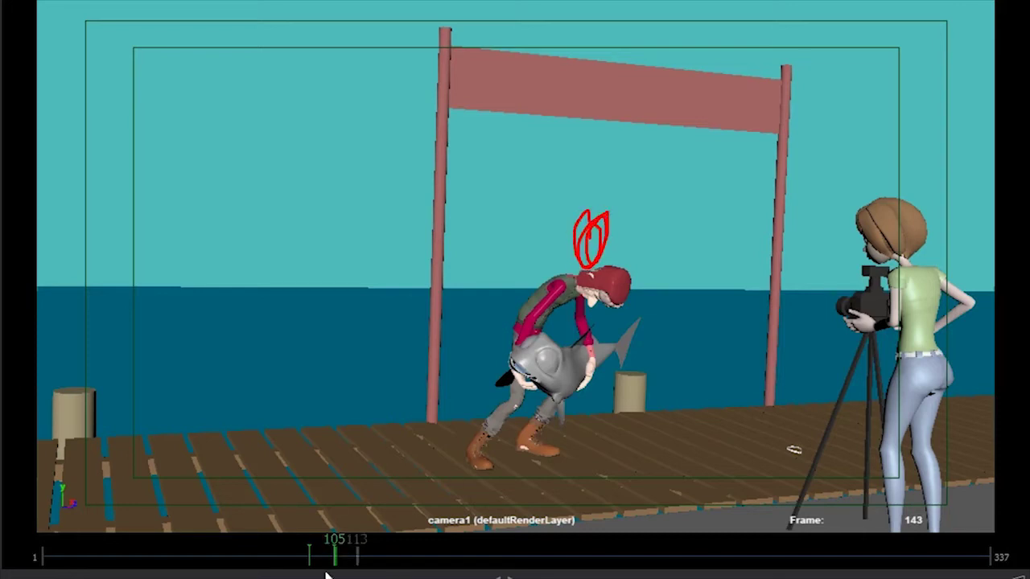
Step: Replay the lift up to frame 120 and step back to frame 104 to examine how the fisherman leans backward
left_click_drag(326, 563, 272, 565)
key("space")
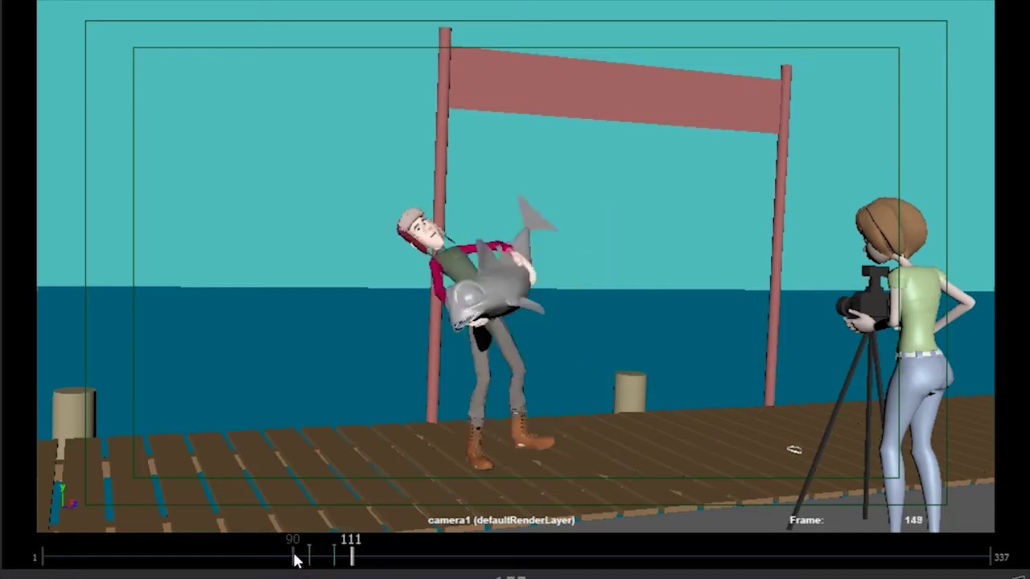
key("Left")
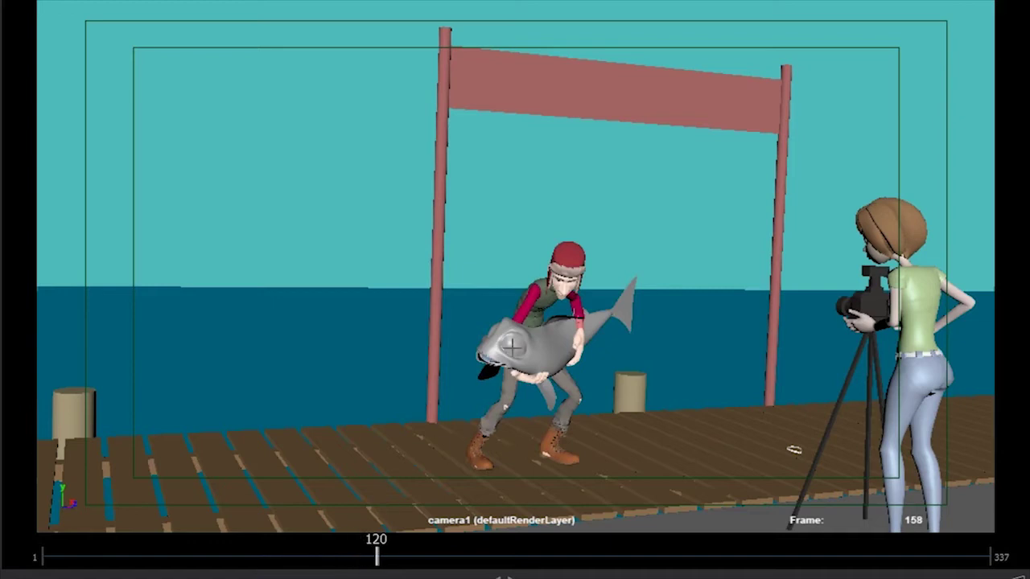
key("alt+comma")
key("alt+comma")
key("alt+comma")
key("alt+comma")
key("alt+comma")
key("alt+comma")
key("alt+comma")
key("alt+comma")
key("alt+comma")
key("alt+comma")
key("alt+comma")
key("alt+comma")
key("alt+comma")
key("alt+comma")
key("alt+comma")
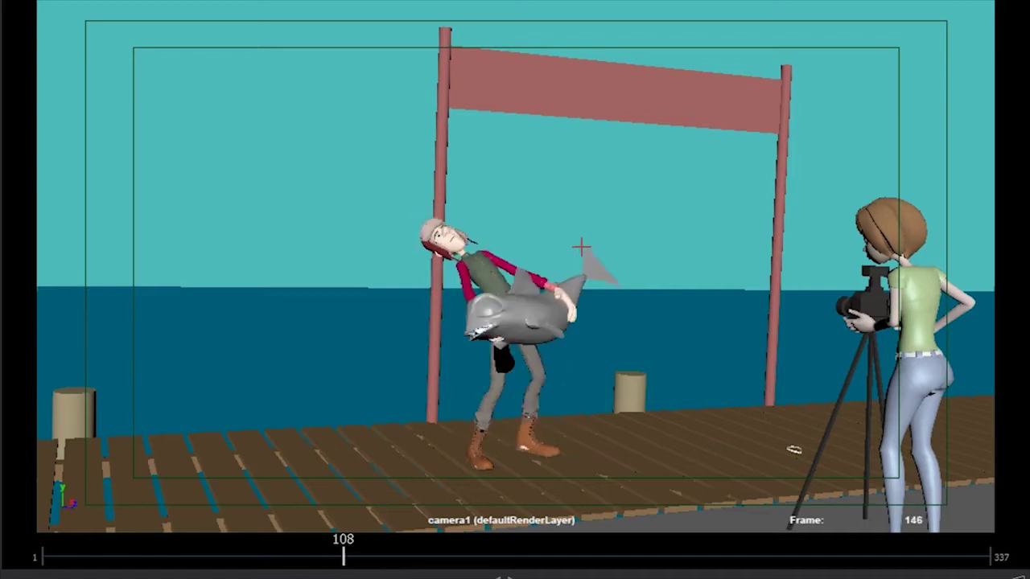
key("Left")
key("Left")
mouse_move(604, 228)
left_mouse_down()
mouse_move(617, 237)
mouse_move(604, 255)
mouse_move(787, 253)
left_mouse_up()
key("alt+period")
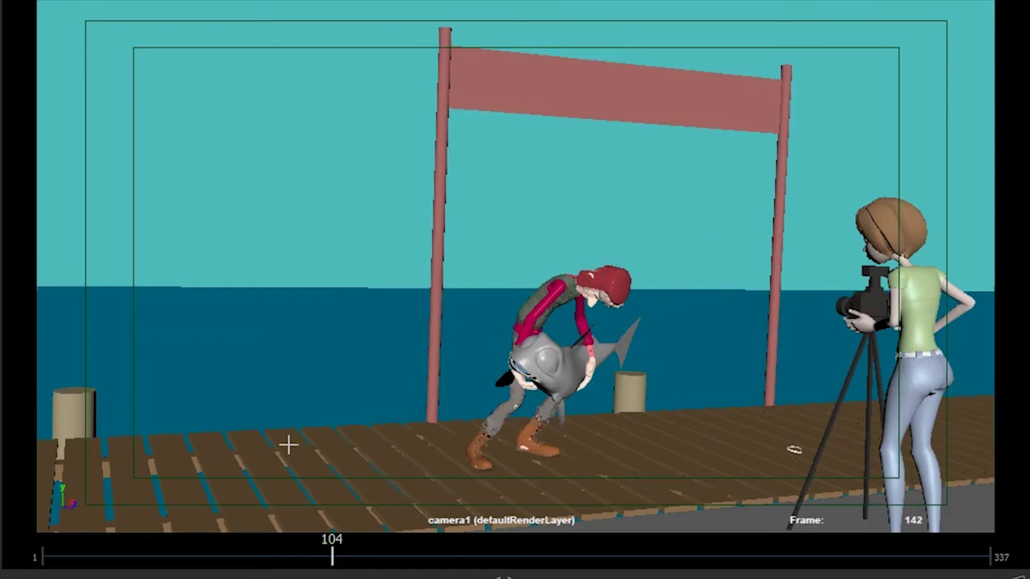
Step: Review the lift again and draw lines along the fisherman's head and torso down to the fish at frame 106
left_click_drag(295, 555, 243, 563)
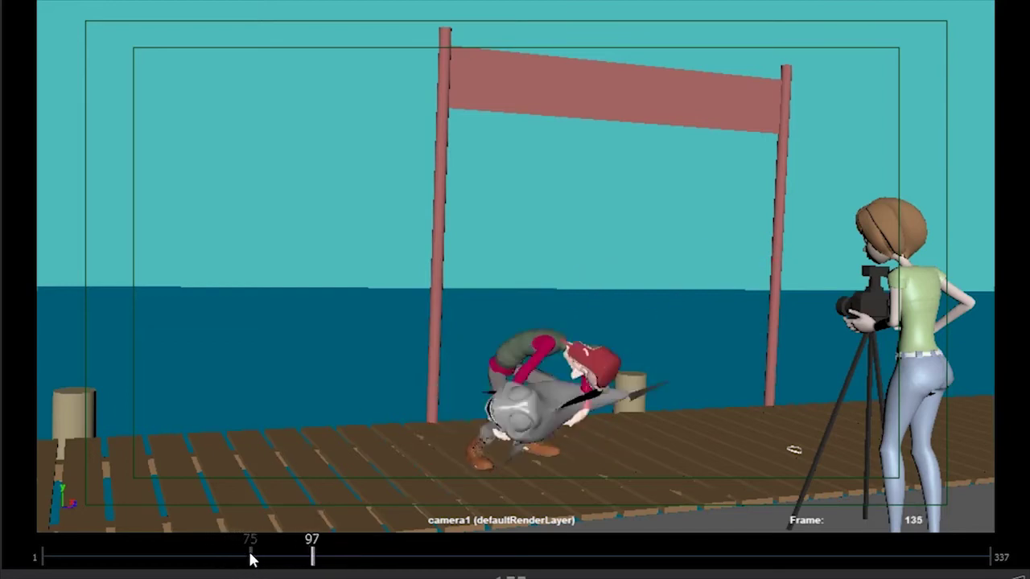
left_click(383, 547)
left_click_drag(385, 550, 328, 552)
key("alt+comma")
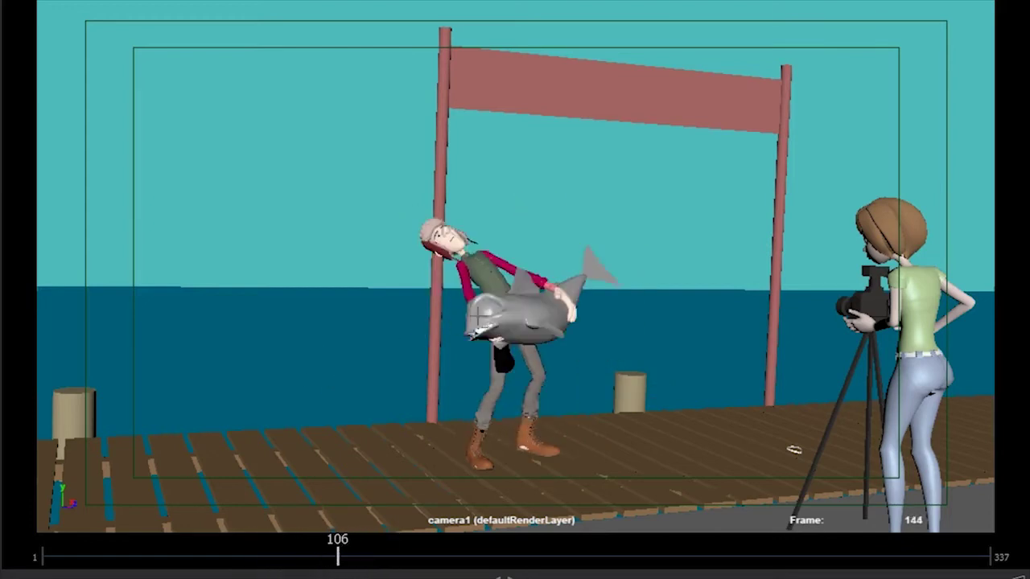
key("alt+comma")
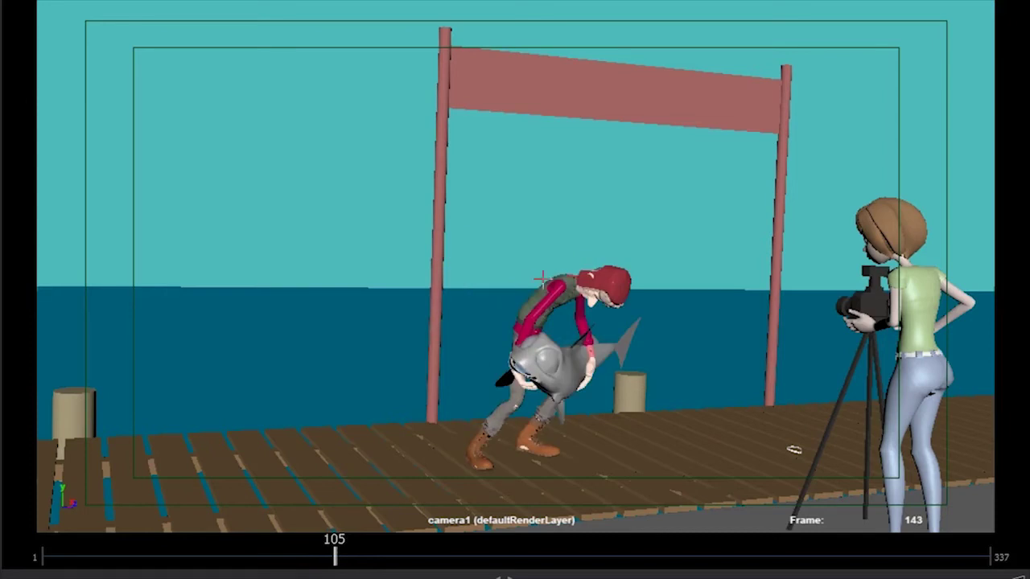
key("alt+period")
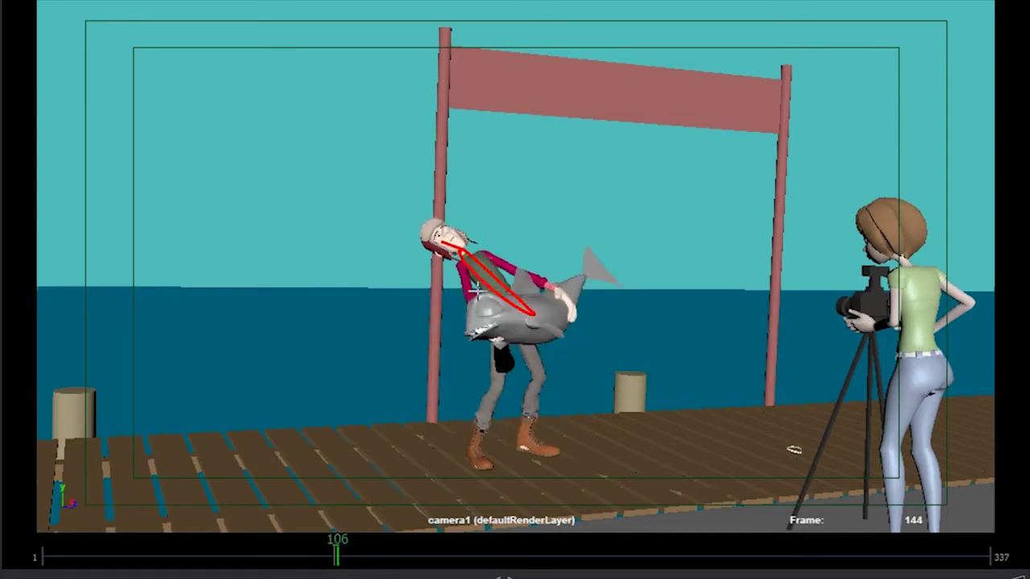
Step: Check frame 104, and at frame 109 sketch the torso and head leaning farther back with an arrow arcing from the fish's tail
key("alt+comma")
key("alt+comma")
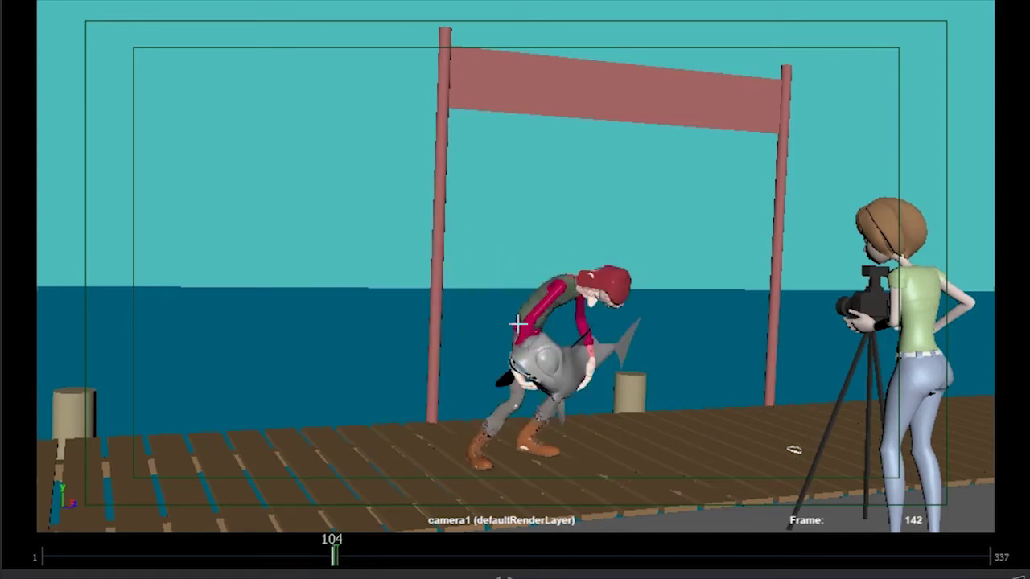
key("alt+comma")
key("alt+period")
key("alt+period")
key("alt+period")
key("alt+period")
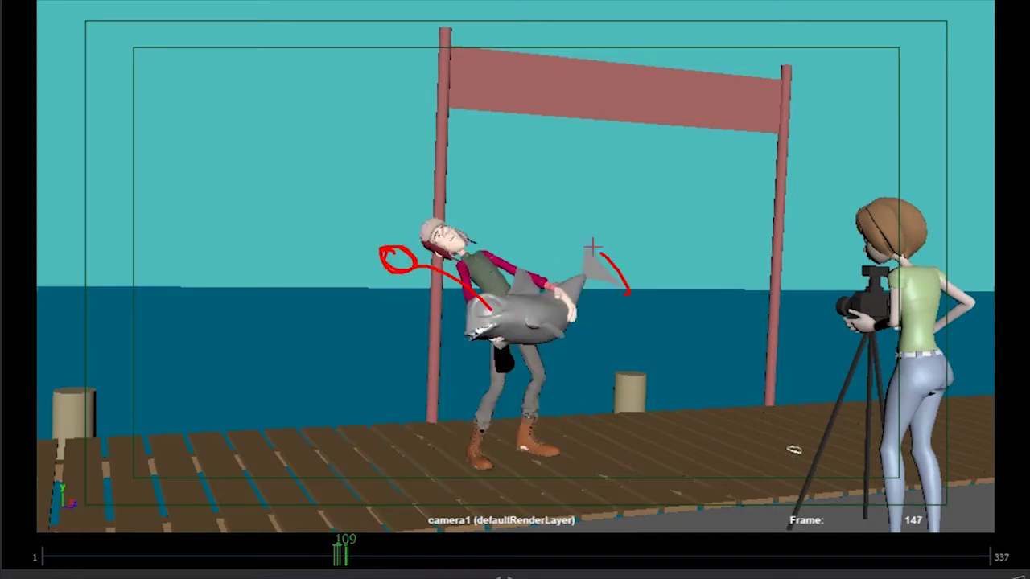
left_click_drag(592, 247, 449, 213)
left_click_drag(617, 285, 422, 209)
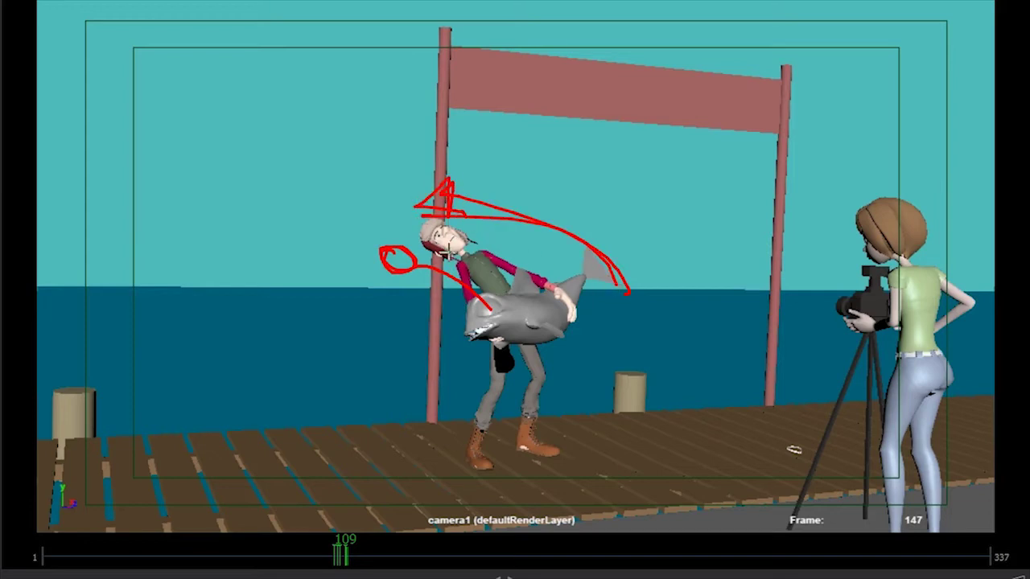
Step: Step back and forth through the frames around 111 and on to frame 115 to examine the leaned-back hold
key("alt+period")
key("alt+period")
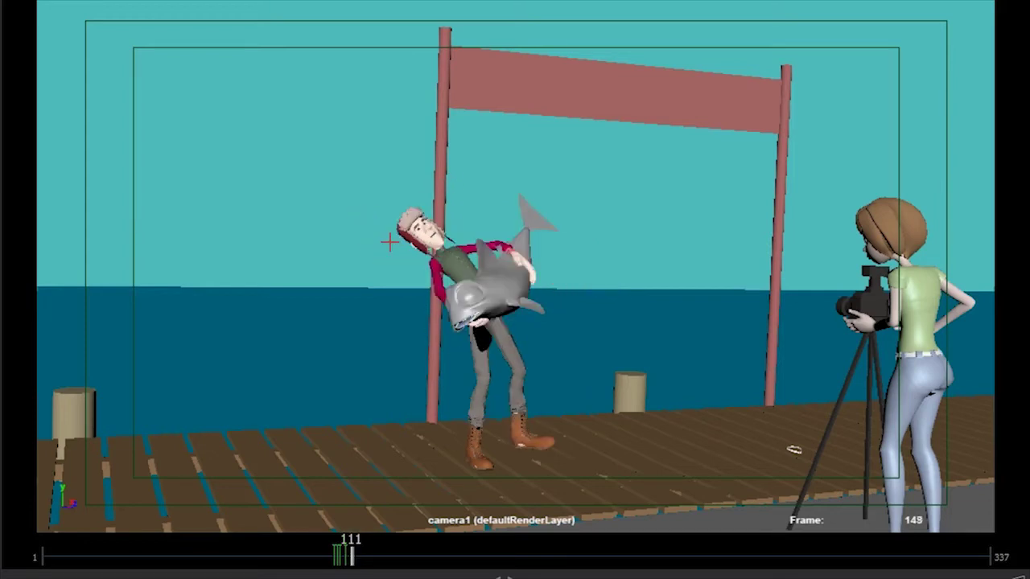
key("alt+comma")
key("alt+comma")
key("alt+period")
key("alt+period")
key("alt+period")
key("alt+period")
key("alt+period")
key("alt+period")
key("alt+period")
key("alt+comma")
key("alt+comma")
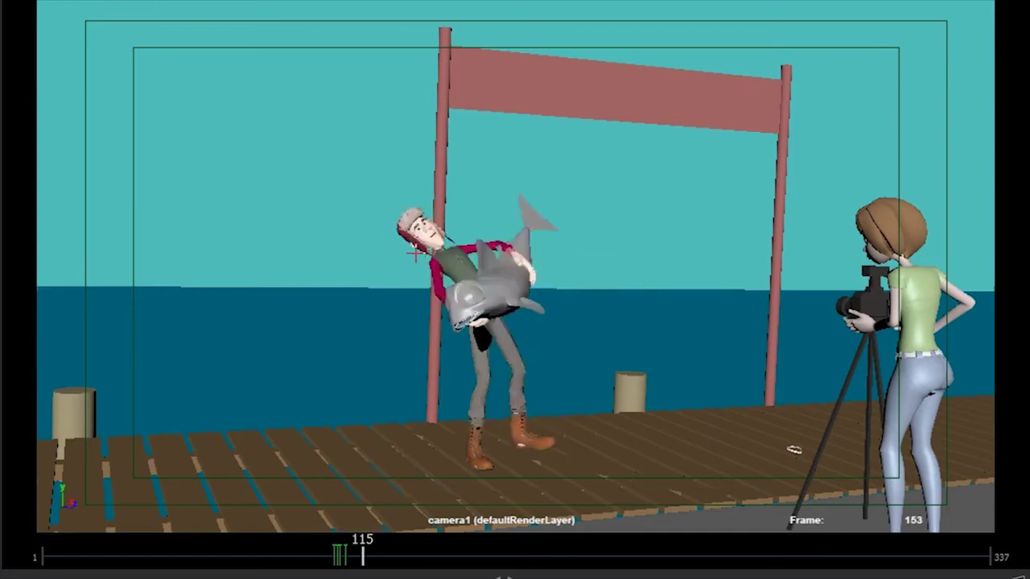
Step: Step back from the leaned-back hold to frame 104 to compare it with the hunched pose
key("alt+period")
key("alt+comma")
key("alt+comma")
key("alt+comma")
key("alt+comma")
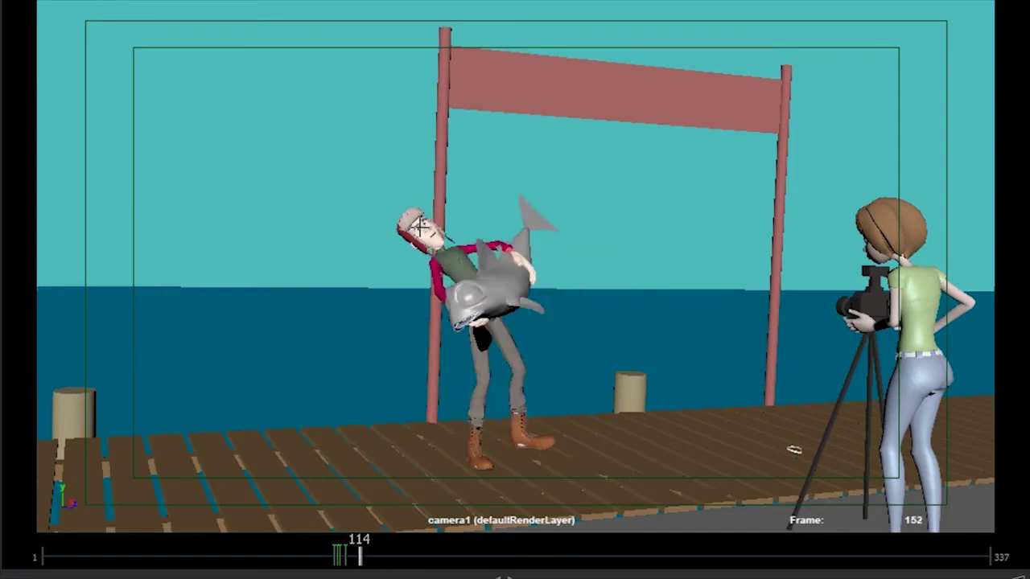
key("alt+comma")
key("alt+comma")
key("alt+comma")
key("alt+comma")
key("alt+comma")
key("alt+comma")
key("alt+comma")
key("alt+comma")
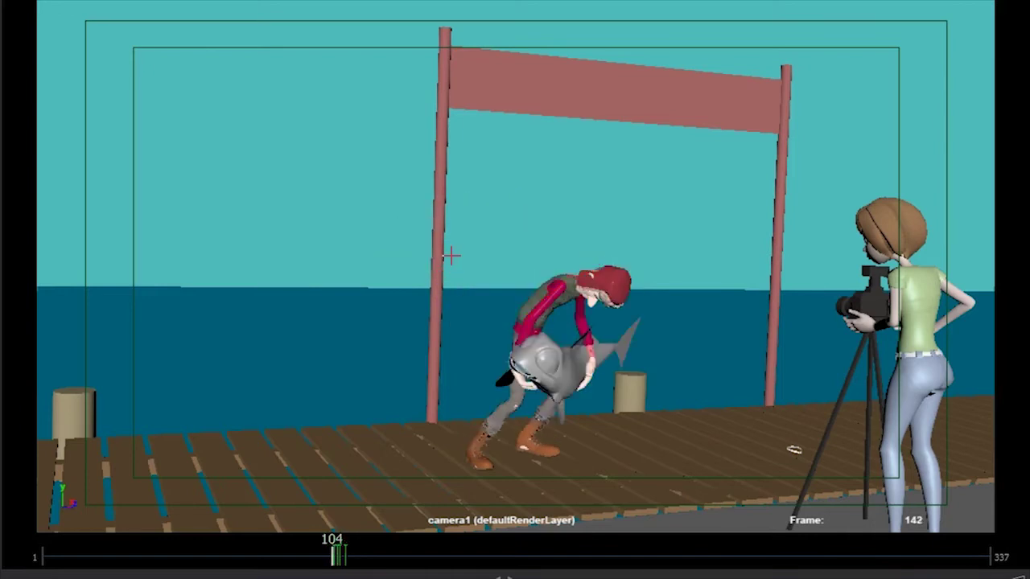
Step: Step on from frame 104 to frame 117, scrub back and play the shot through to frame 159
key("alt+period")
key("alt+period")
key("alt+period")
key("alt+period")
key("alt+period")
key("alt+period")
key("alt+period")
key("alt+period")
key("alt+period")
key("alt+period")
key("alt+period")
key("alt+period")
key("alt+period")
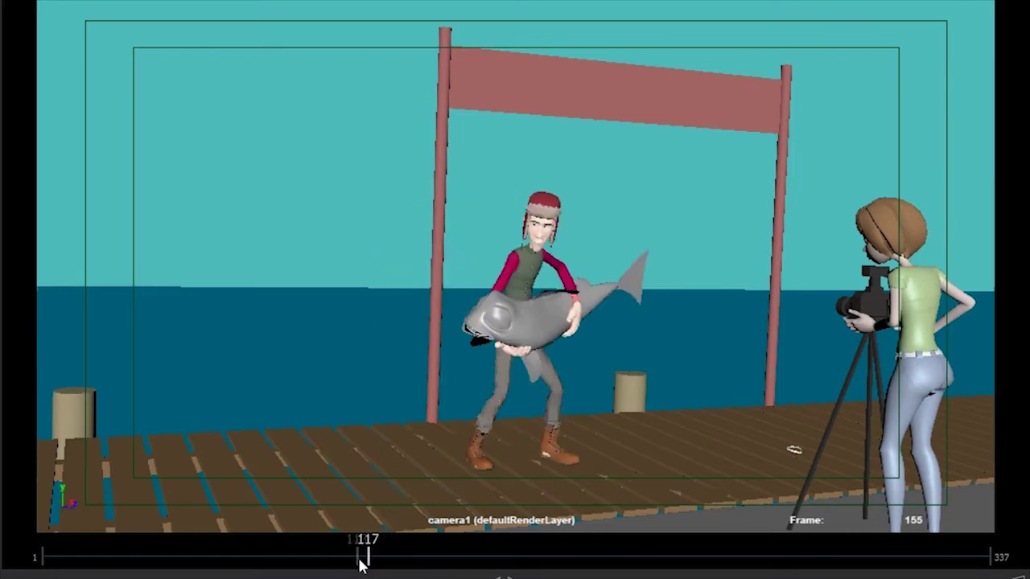
left_click_drag(361, 556, 328, 559)
key("alt+v")
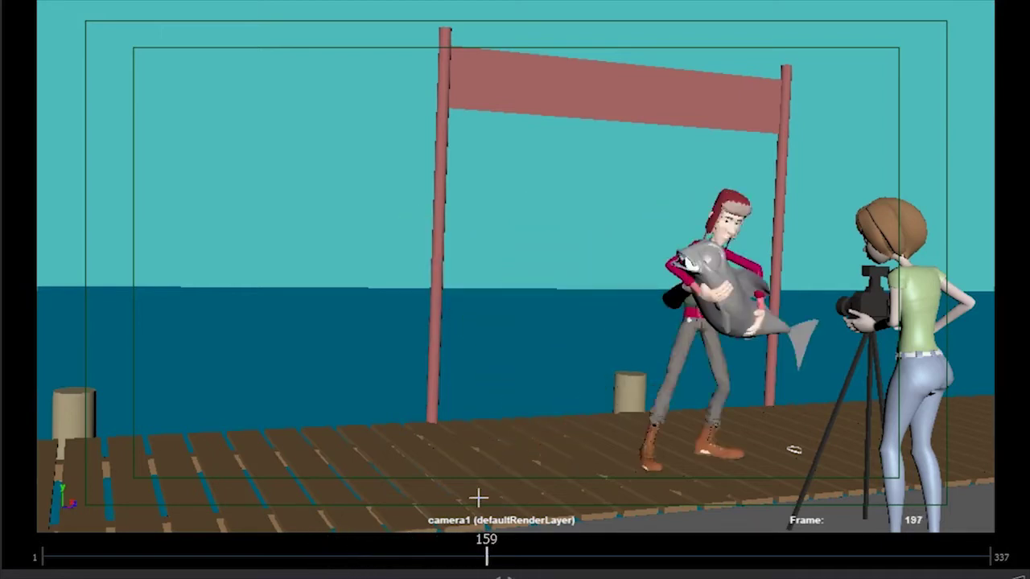
Step: Scrub back to frame 140 and step through the surrounding frames to examine the mid-stride pose with the lifted foot
left_click_drag(482, 555, 434, 555)
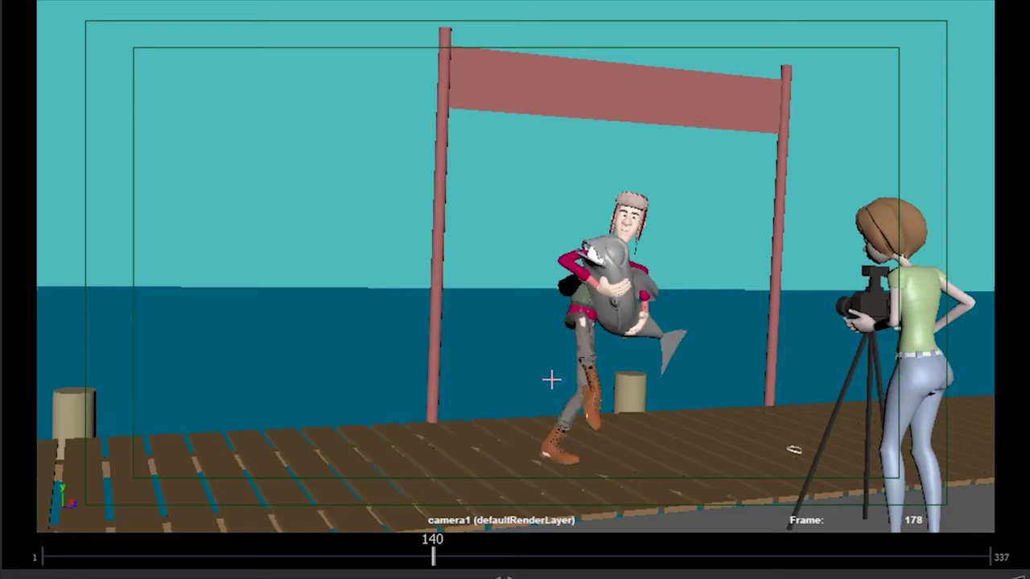
key("Left")
key("Left")
key("Left")
key("Right")
key("Right")
key("Right")
key("Right")
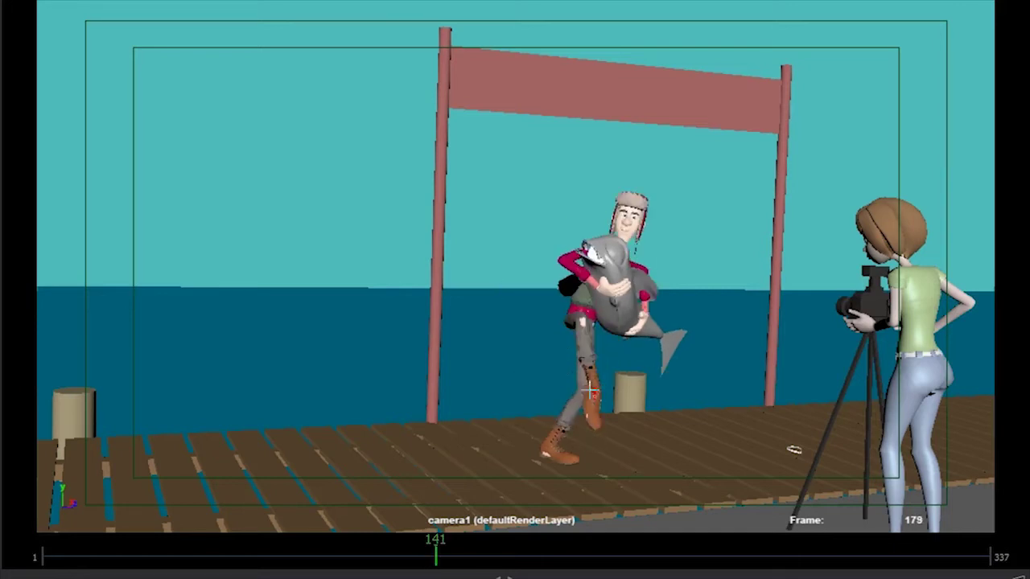
Step: Sketch lines over the thighs, shins and feet of the mid-stride pose on frames 140, 141 and 142
key("alt+comma")
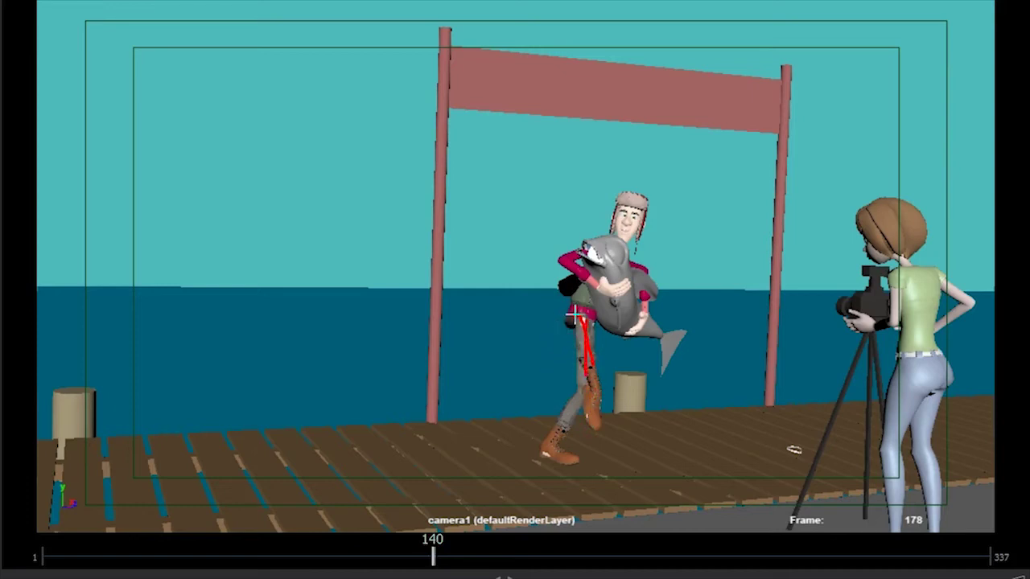
key("alt+period")
key("alt+period")
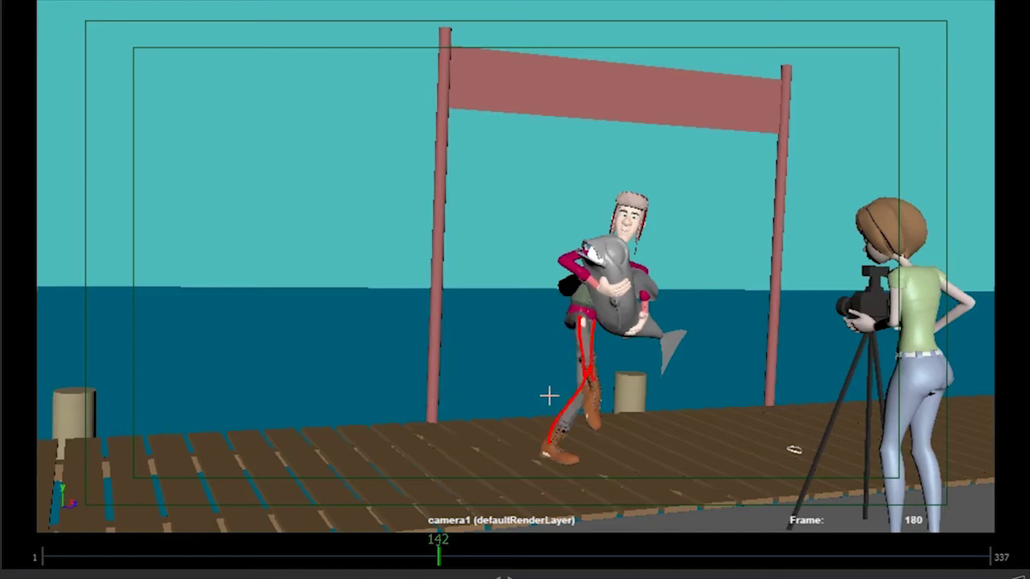
key("alt+comma")
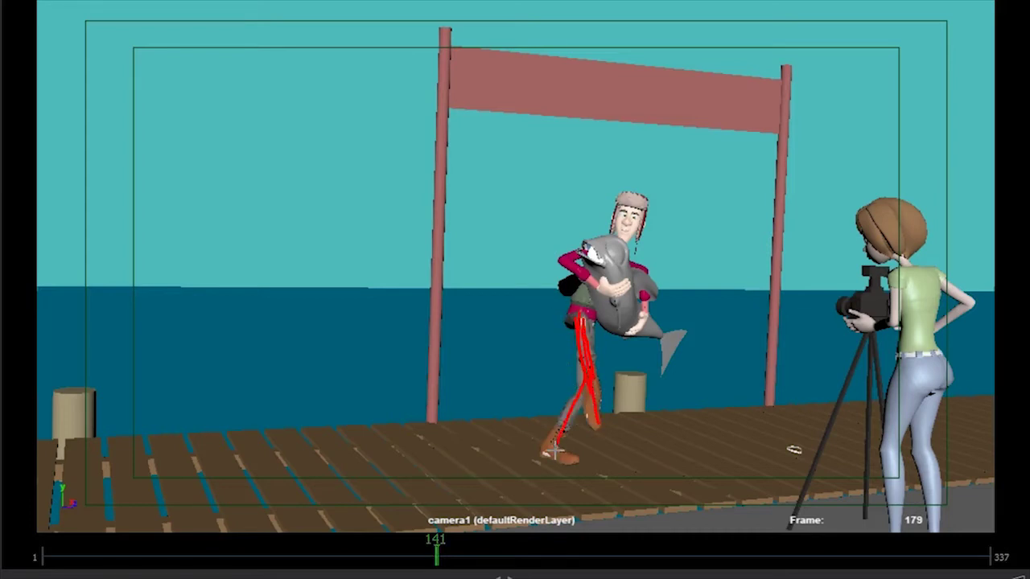
Step: Move on to frame 157 and sketch a straight rear leg and a bent front leg on the wide stance
key("alt+period")
key("alt+period")
key("alt+period")
key("alt+period")
key("alt+period")
key("alt+period")
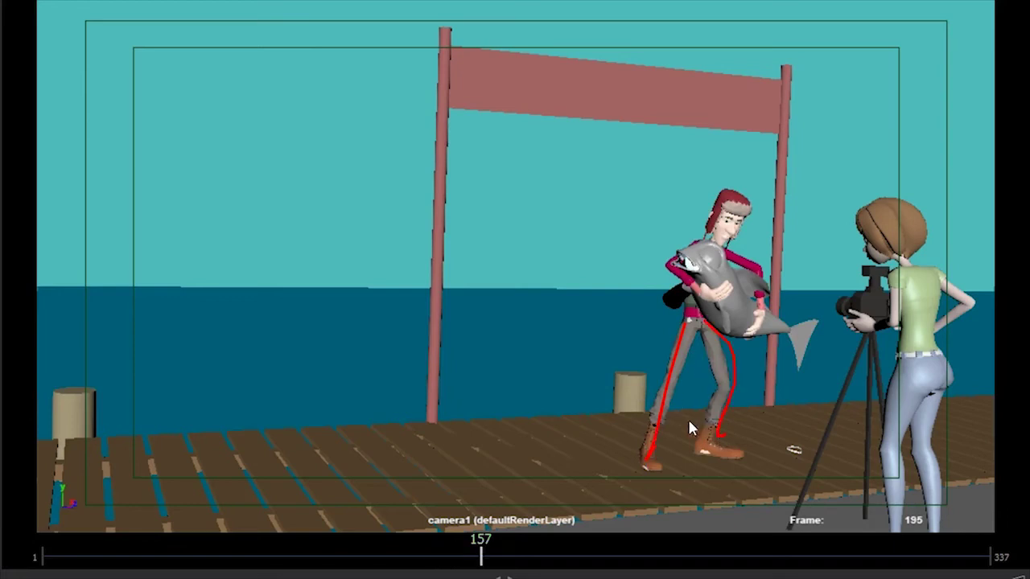
Step: Replay the walk from the earlier frames and trace the straight rear leg at frame 169
key("alt+comma")
left_click_drag(438, 576, 387, 557)
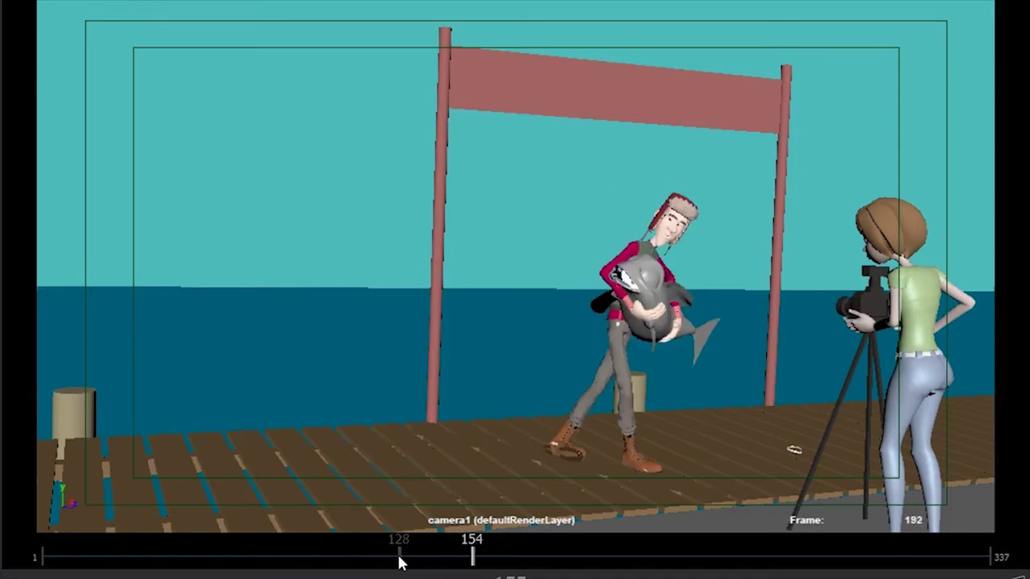
key("space")
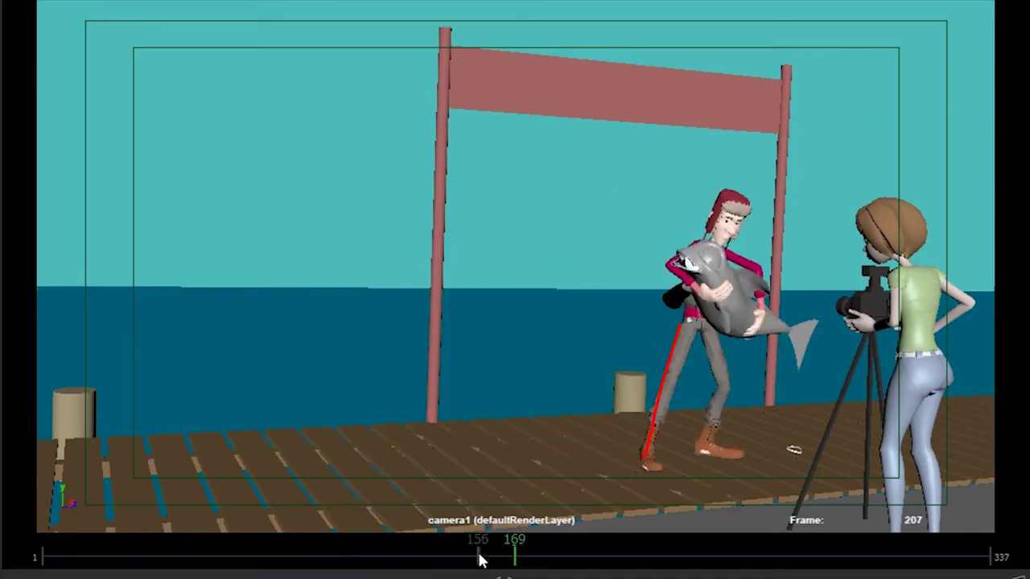
Step: Trace the striding legs at frame 149, and the leg and hip of the mid-stride pose around frame 141
left_click(457, 559)
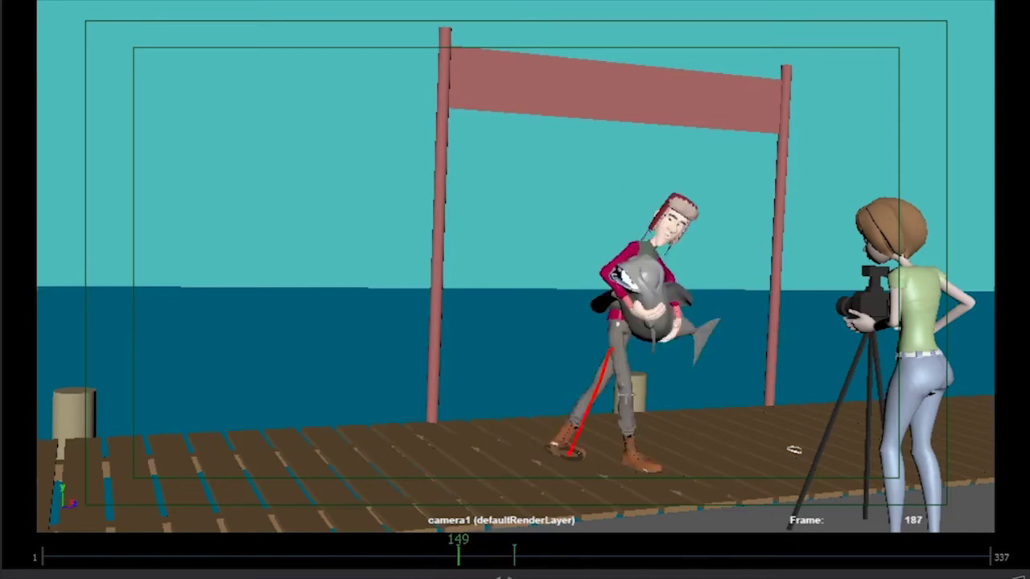
left_click_drag(611, 349, 636, 462)
left_click_drag(471, 557, 435, 556)
left_click_drag(576, 309, 591, 409)
mouse_move(564, 293)
left_mouse_down()
mouse_move(623, 359)
mouse_move(574, 312)
left_mouse_up()
Step: Sketch the body leaning in line with the rear foot at frame 162, and its weight shifted over the front foot at frame 167
mouse_move(442, 557)
left_mouse_down()
mouse_move(588, 554)
mouse_move(471, 558)
mouse_move(503, 559)
left_mouse_up()
left_click_drag(728, 201, 724, 210)
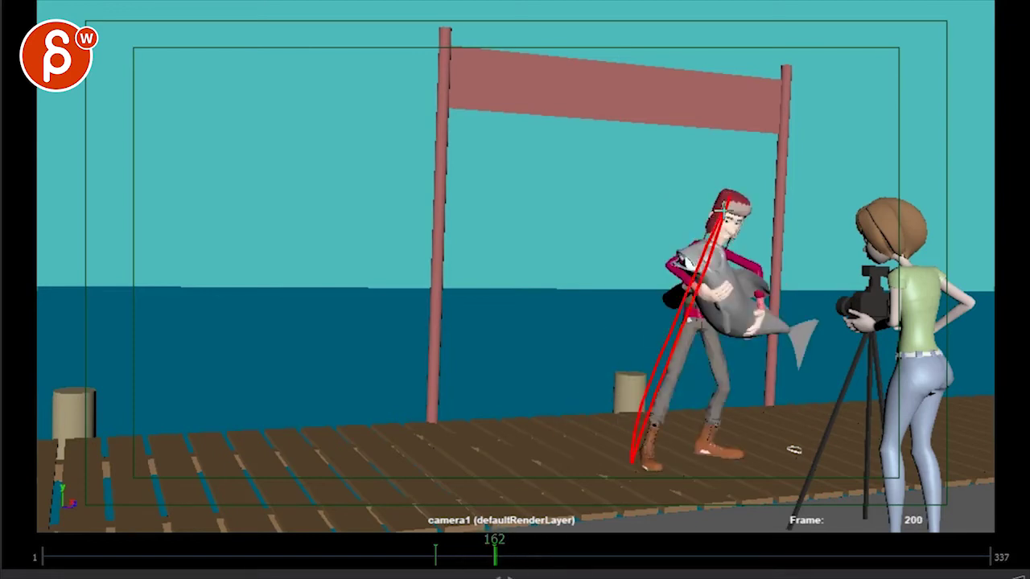
left_click_drag(673, 292, 685, 366)
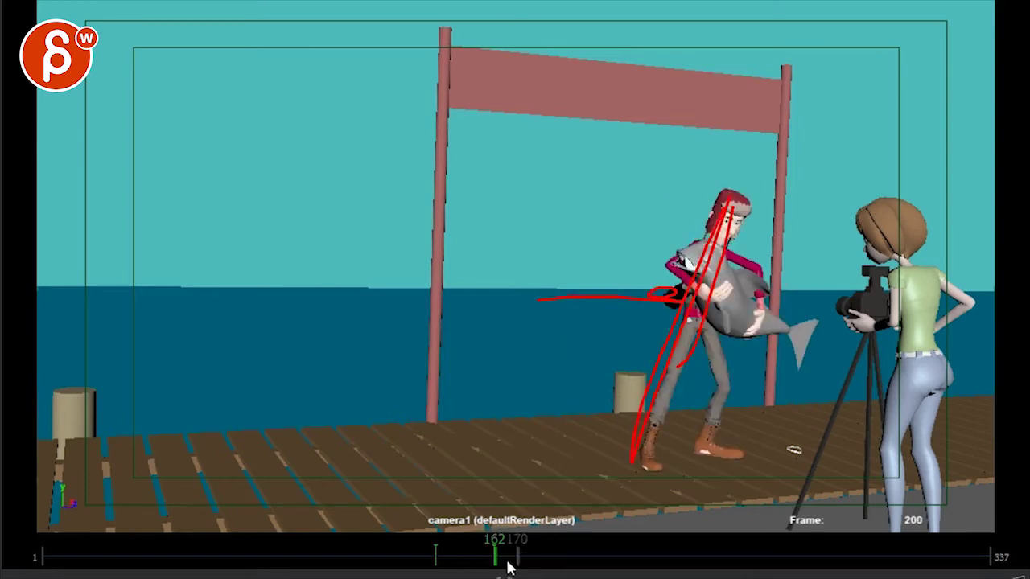
mouse_move(509, 567)
left_mouse_down()
mouse_move(550, 563)
mouse_move(510, 569)
left_mouse_up()
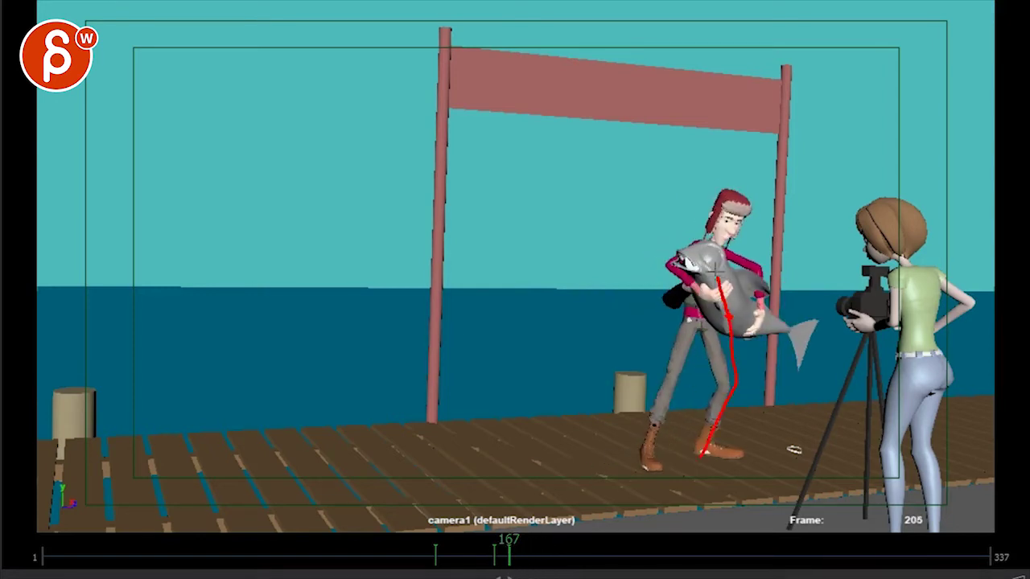
left_click_drag(718, 290, 724, 179)
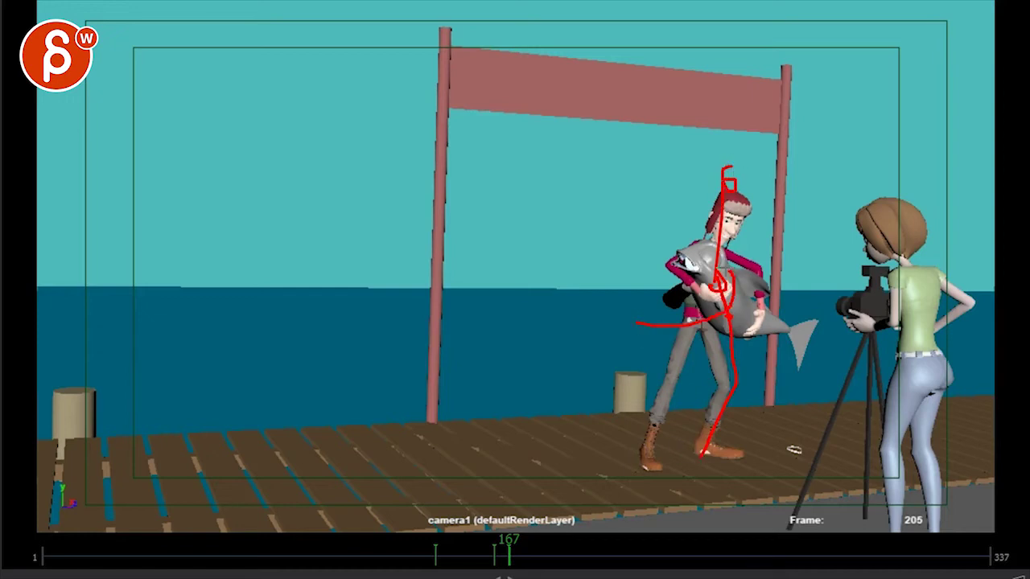
Step: Step back from frame 167 to frame 157 and scrub forward to frame 170 to examine the held wide stance
key("Left")
key("Left")
key("Left")
key("Left")
key("Left")
key("Left")
key("Left")
key("Left")
key("Left")
key("Left")
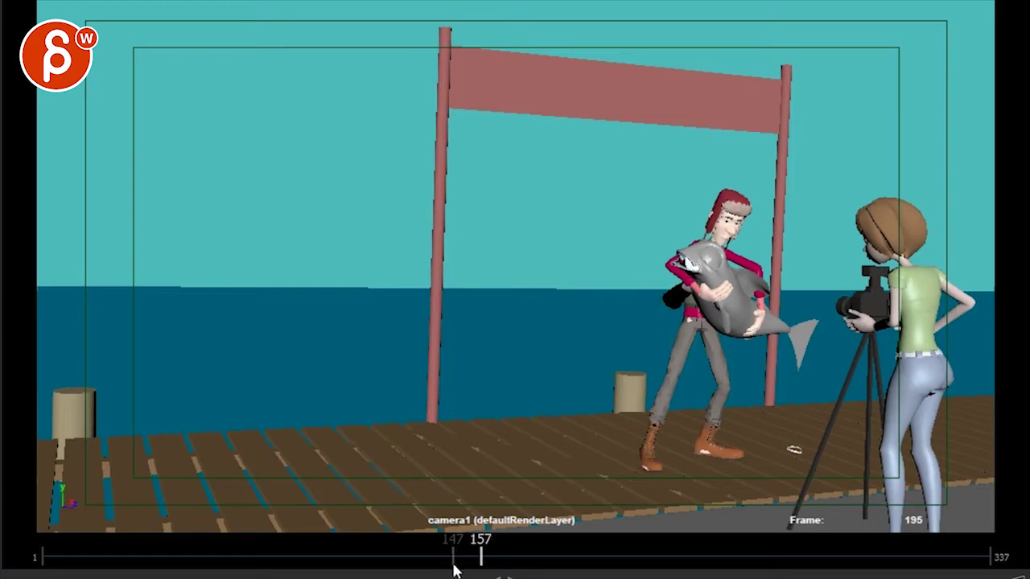
left_click_drag(455, 569, 515, 557)
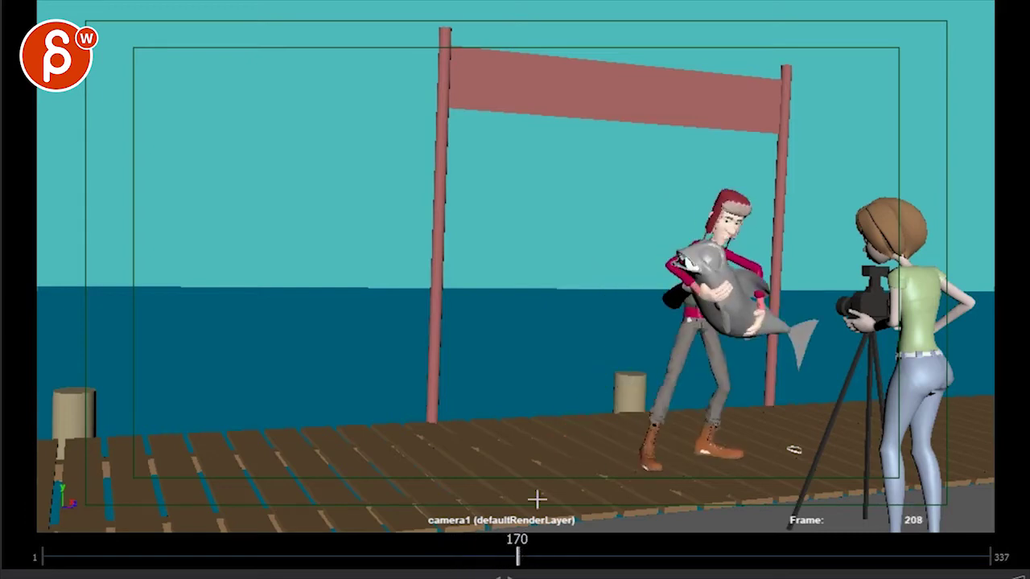
Step: Step back frame by frame from frame 170 to frame 154 to examine how the fisherman arrives in the stance
key("alt+comma")
key("alt+comma")
key("alt+comma")
key("alt+comma")
key("alt+comma")
key("alt+comma")
key("alt+comma")
key("alt+comma")
key("alt+comma")
key("alt+comma")
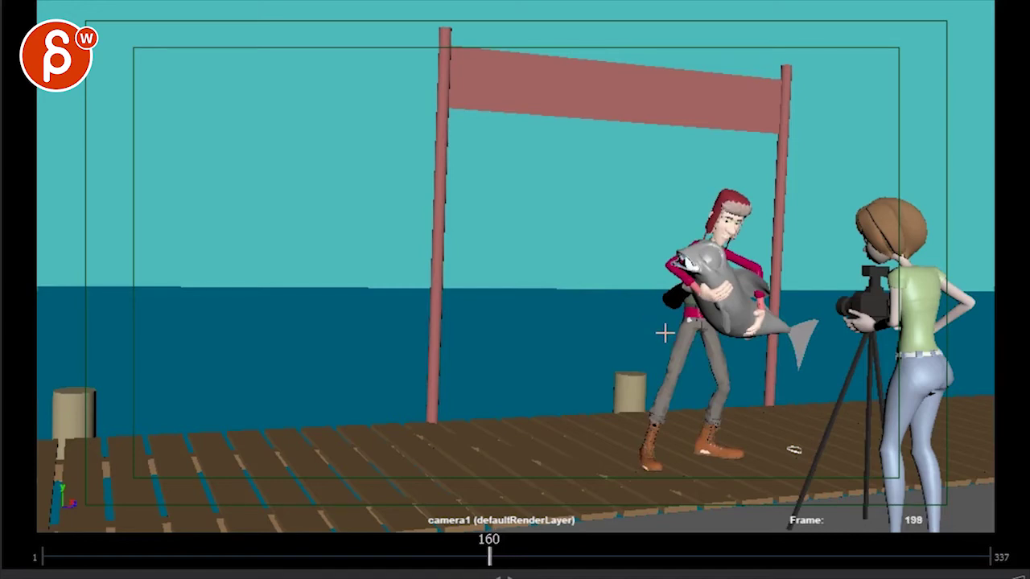
key("alt+comma")
key("alt+comma")
key("alt+comma")
key("alt+comma")
key("alt+comma")
key("alt+comma")
Step: Step forward to frame 157 and mark a vertical line beside the fisherman's hips
key("alt+period")
key("alt+period")
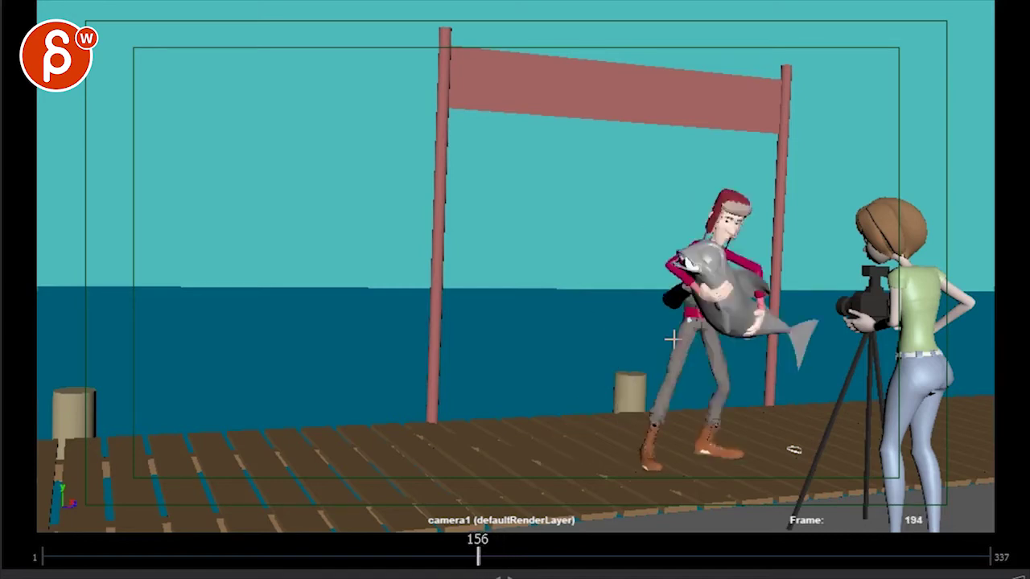
key("alt+period")
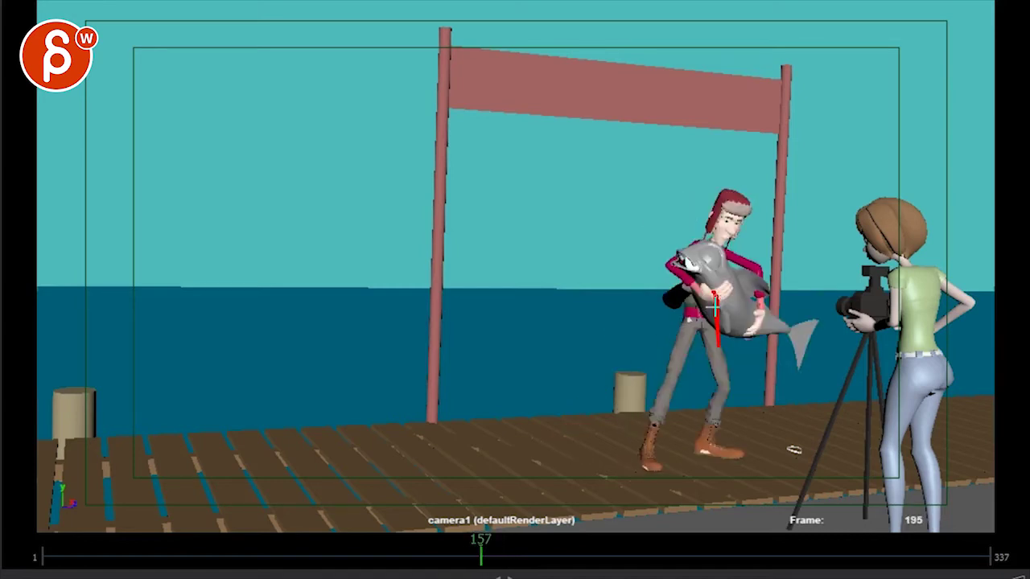
Step: At frame 172, sketch a vertical hip marker with a horizontal arrow toward it, and redraw both legs with the rear foot farther back
key("alt+period")
key("alt+period")
key("alt+period")
key("alt+period")
key("alt+period")
key("alt+period")
key("alt+period")
key("alt+period")
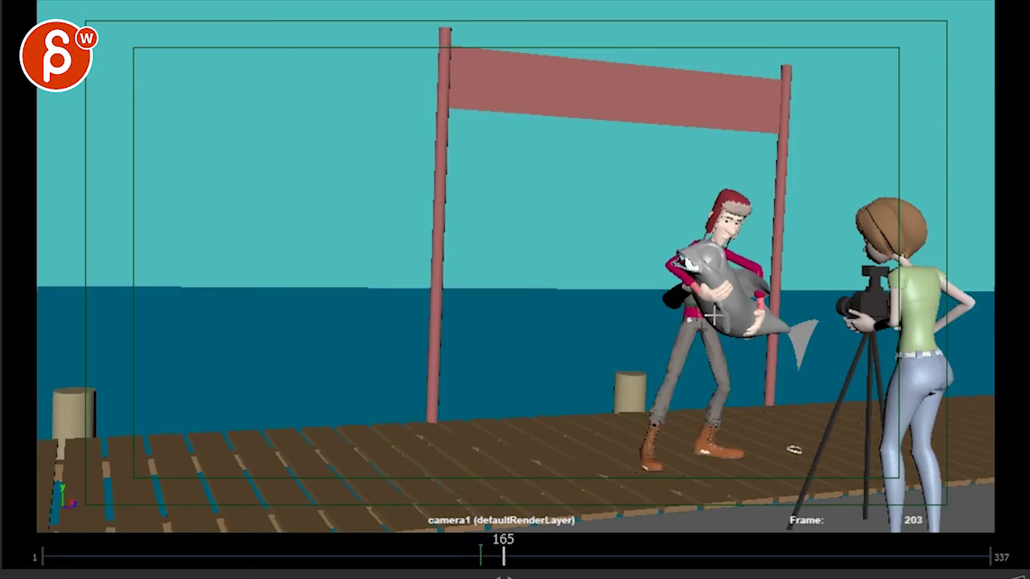
key("alt+period")
key("alt+period")
key("alt+period")
key("alt+period")
key("alt+period")
key("alt+period")
key("alt+period")
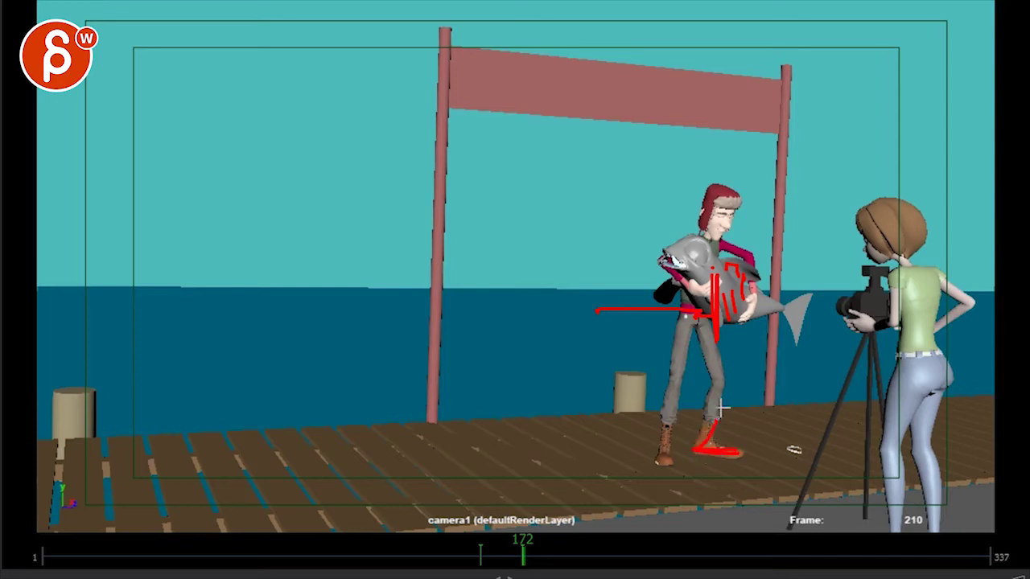
left_click_drag(685, 313, 673, 419)
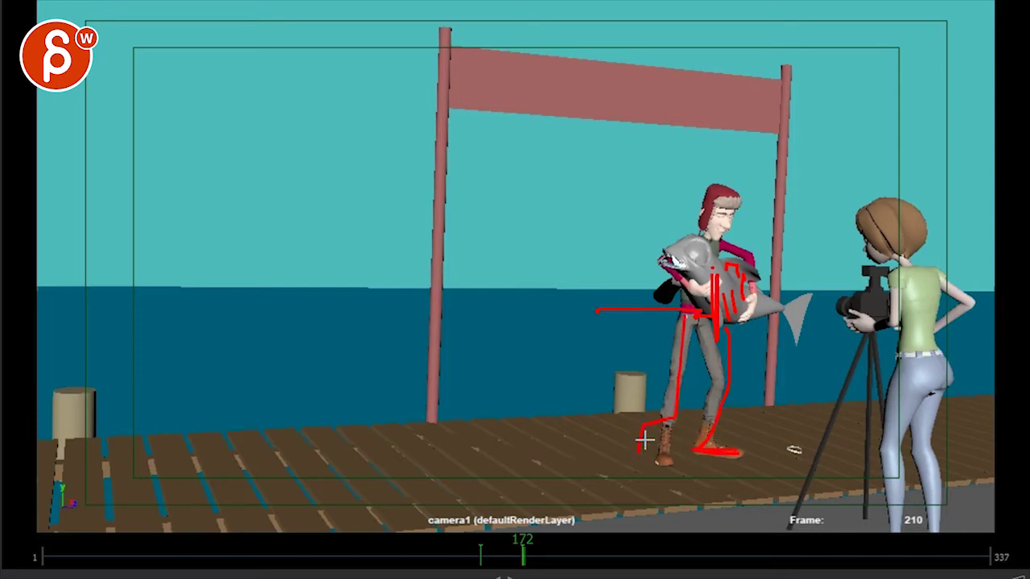
Step: At frame 175, sketch the rear leg down to its planted foot and extend the body line up from the hips
key("Right")
key("Right")
key("Right")
left_click_drag(683, 316, 665, 462)
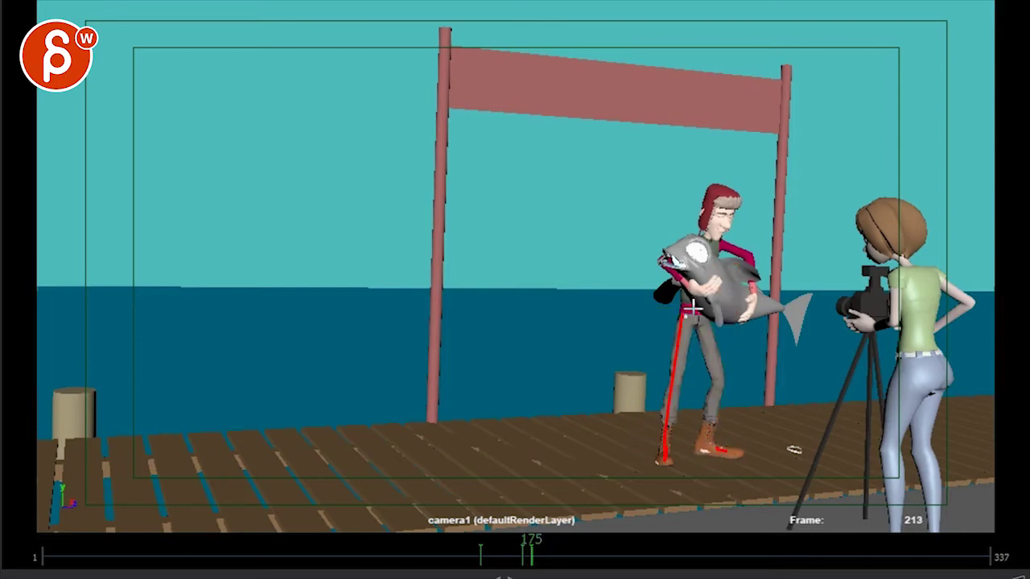
left_click_drag(688, 315, 676, 182)
Step: Play the shot onward, settle on frame 243 and sketch the body line from the neck down to the rear foot
key("space")
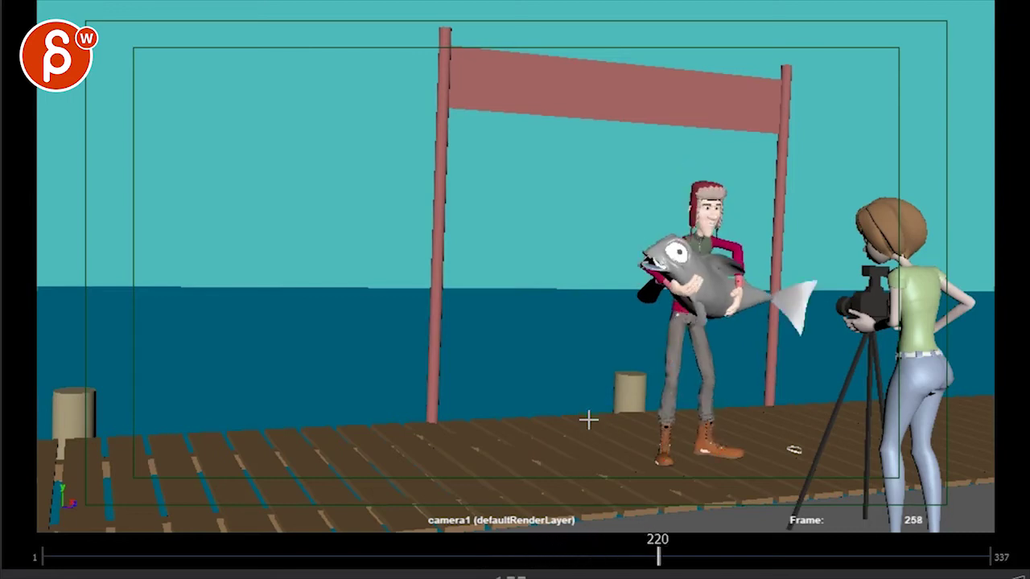
mouse_move(759, 556)
left_mouse_down()
mouse_move(685, 561)
mouse_move(727, 554)
left_mouse_up()
key("alt+comma")
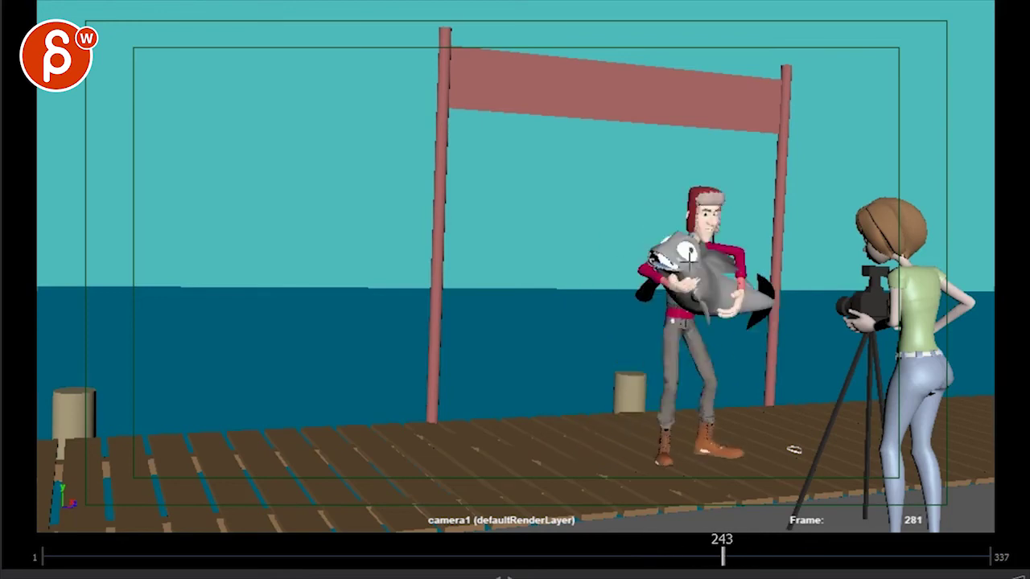
left_click_drag(701, 231, 674, 417)
Step: At frame 221, sketch two body lines from the neck to the feet and a stroke along the fish from its tail
mouse_move(725, 556)
left_mouse_down()
mouse_move(644, 562)
mouse_move(662, 563)
left_mouse_up()
left_click_drag(694, 236, 668, 463)
left_click_drag(694, 233, 690, 455)
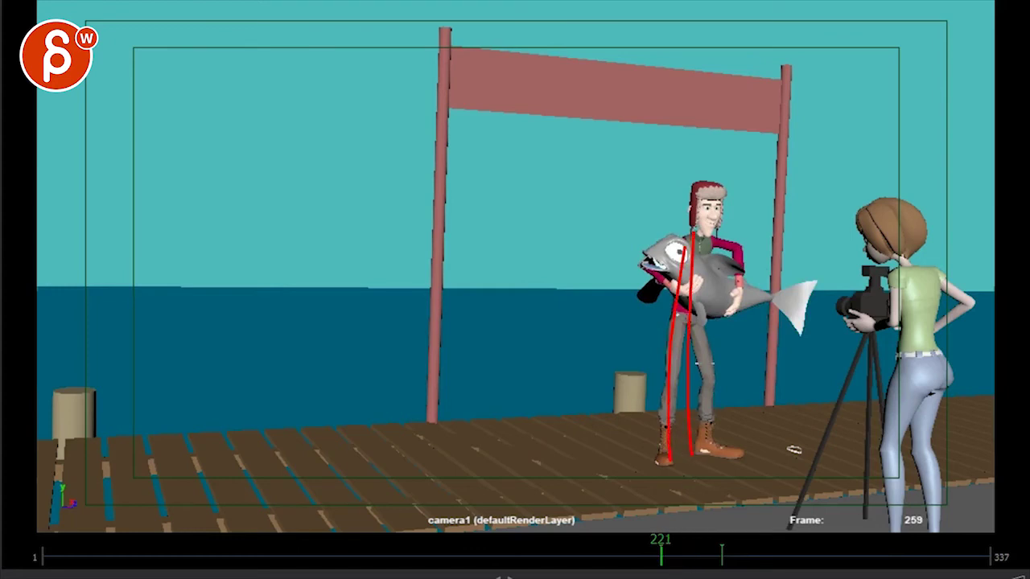
mouse_move(775, 310)
left_mouse_down()
mouse_move(650, 266)
mouse_move(690, 266)
left_mouse_up()
Step: At frame 240, sketch a curved body line from the head to the rear foot and a bowed front leg
left_click_drag(664, 553, 716, 553)
left_click_drag(721, 201, 666, 432)
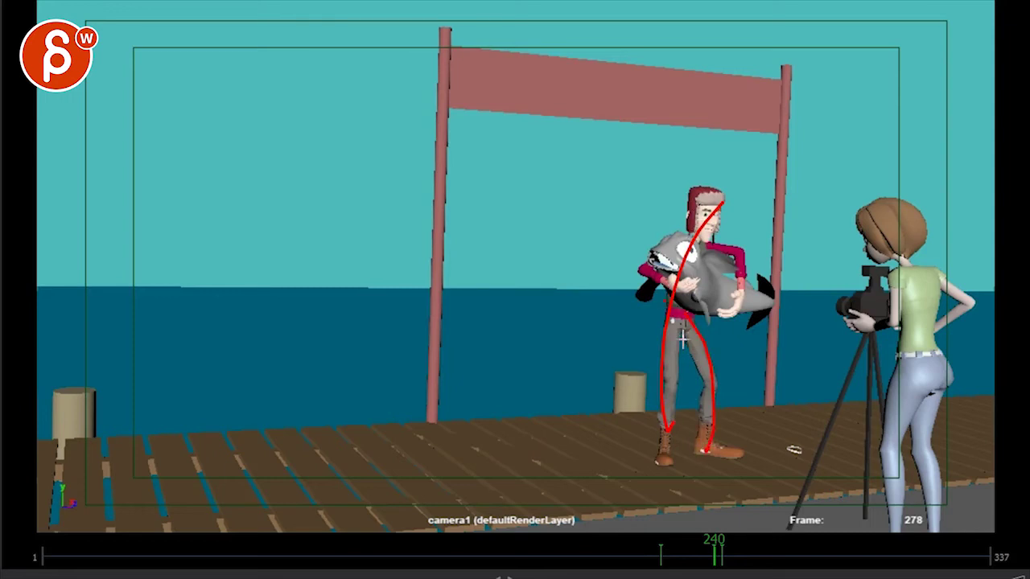
key("alt+period")
Step: Scrub back and replay the frames up to 306 to examine how the fisherman lifts the fish and tips backward
left_click_drag(718, 555, 749, 555)
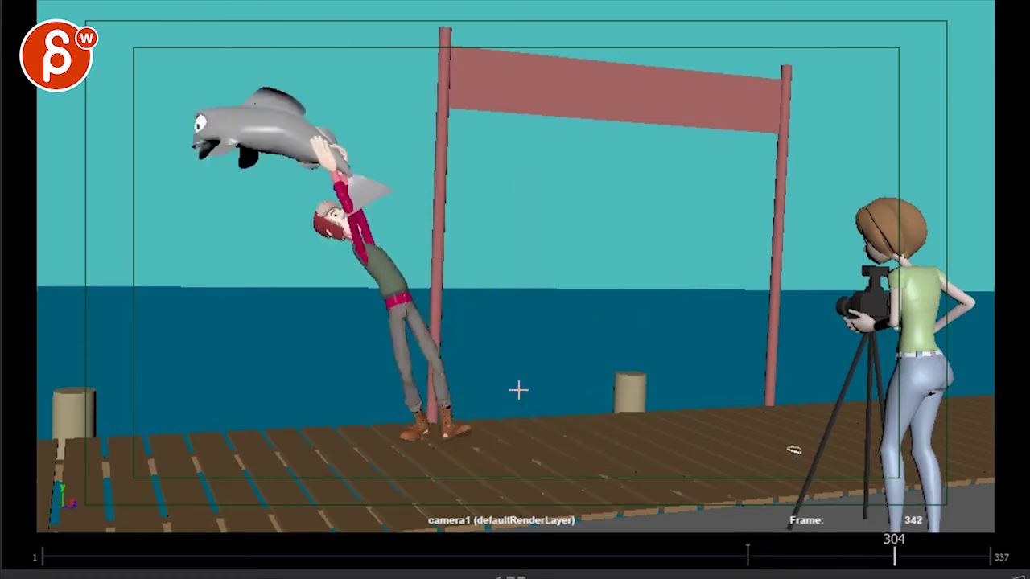
left_click_drag(720, 557, 643, 558)
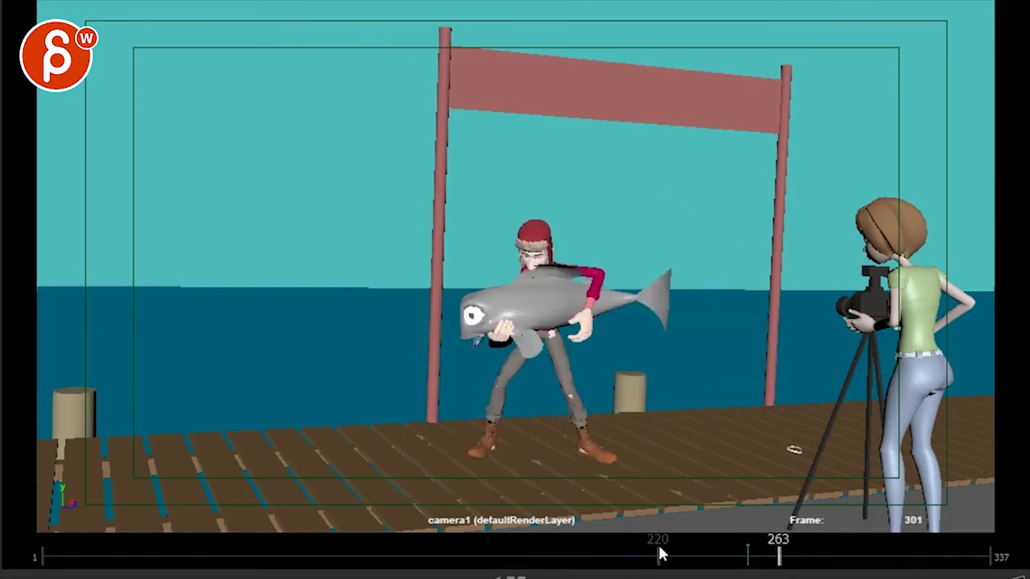
key("Escape")
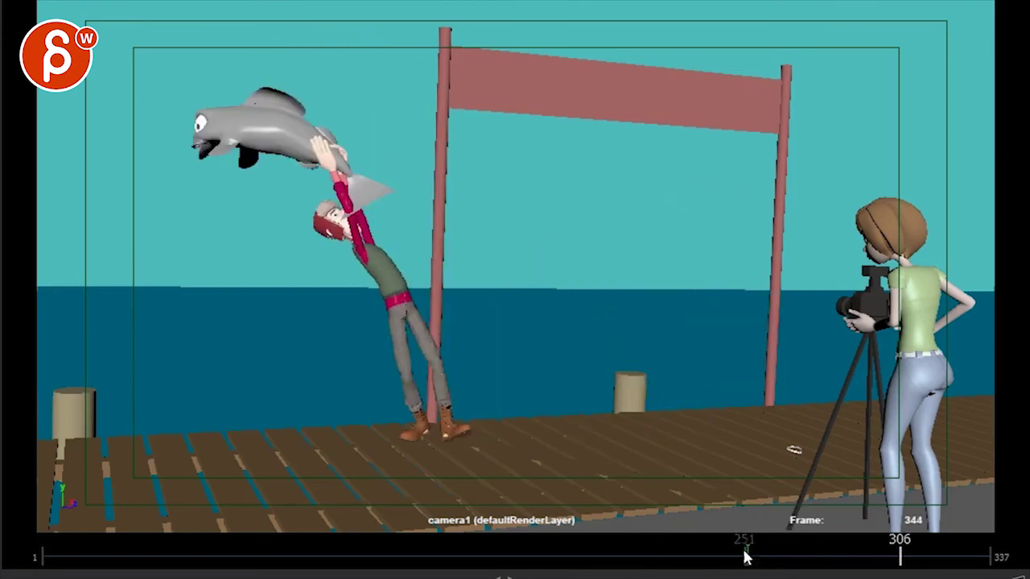
left_click_drag(893, 554, 680, 570)
key("space")
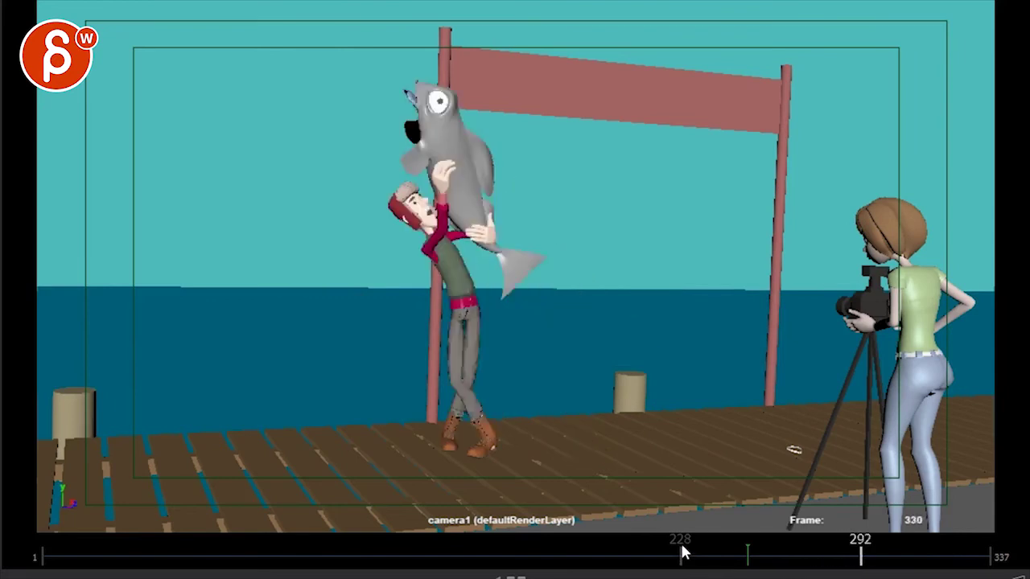
Step: Scrub back to frame 276 and sketch a short stroke beside the raised fish's head
left_click_drag(929, 557, 844, 549)
mouse_move(827, 545)
left_mouse_down()
mouse_move(839, 545)
mouse_move(809, 544)
mouse_move(817, 549)
left_mouse_up()
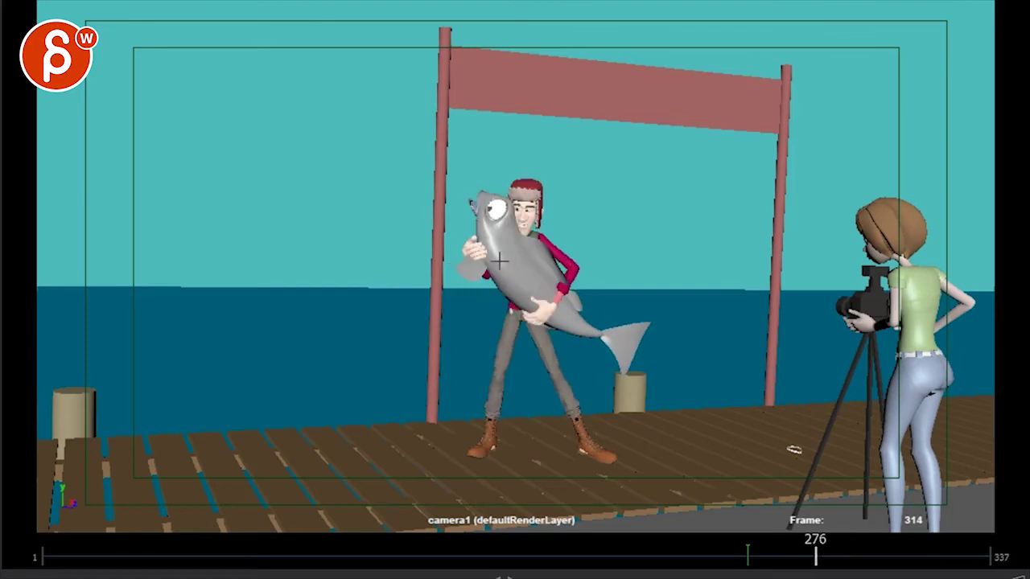
left_click_drag(454, 214, 483, 191)
Step: Replay the fall, sketch the body's curve and a head farther back at frame 319, and redraw the falling head and limbs at frame 320
left_click_drag(824, 553, 796, 576)
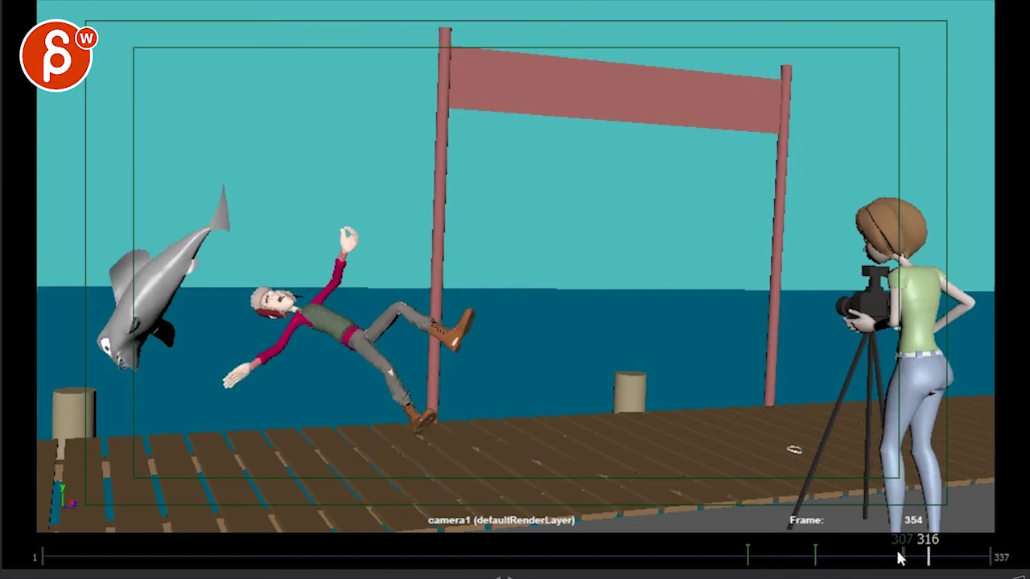
left_click(856, 556)
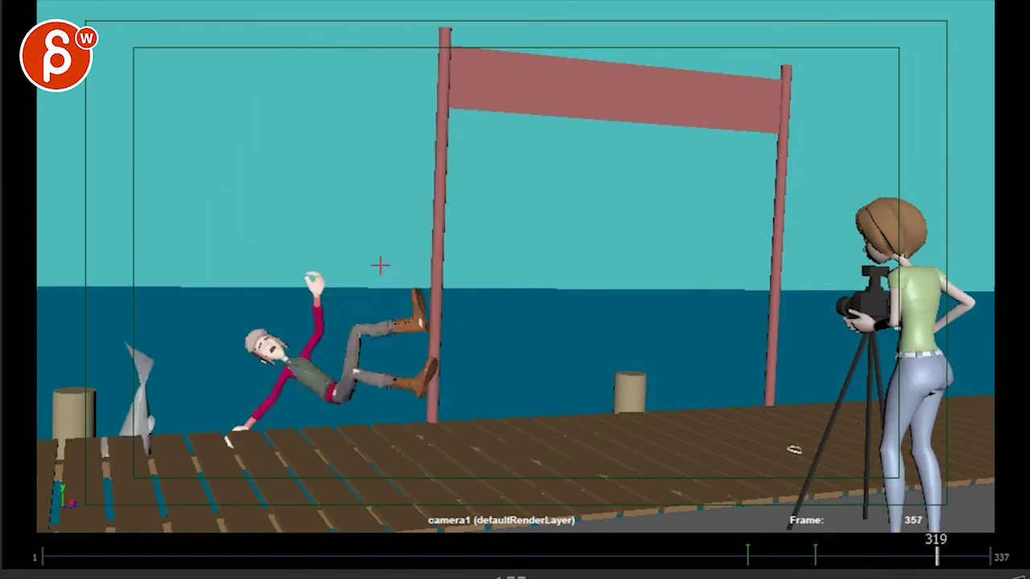
key("Left")
key("Right")
key("Left")
mouse_move(403, 327)
left_mouse_down()
mouse_move(353, 385)
mouse_move(262, 334)
left_mouse_up()
key("Right")
key("Left")
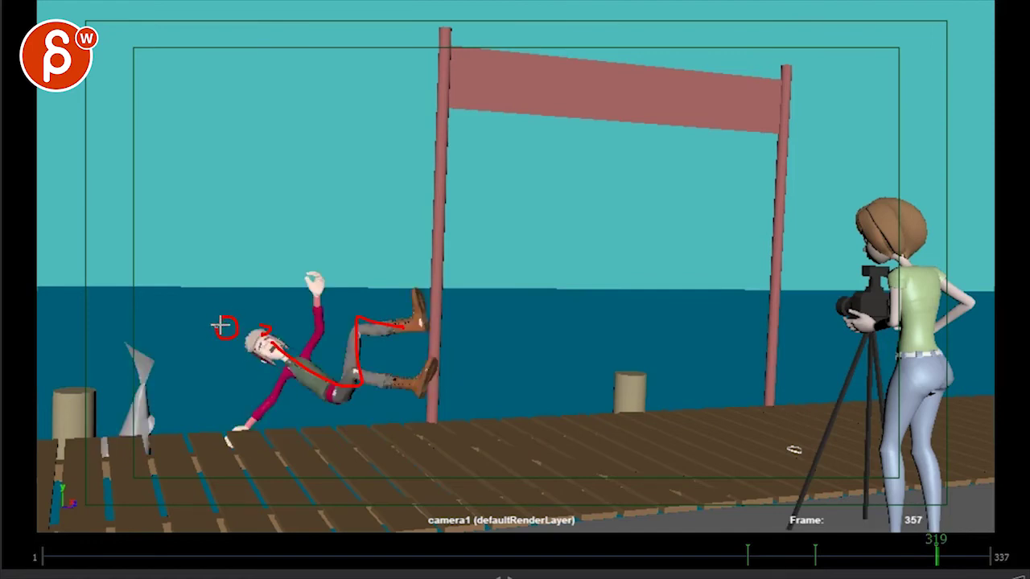
key("alt+period")
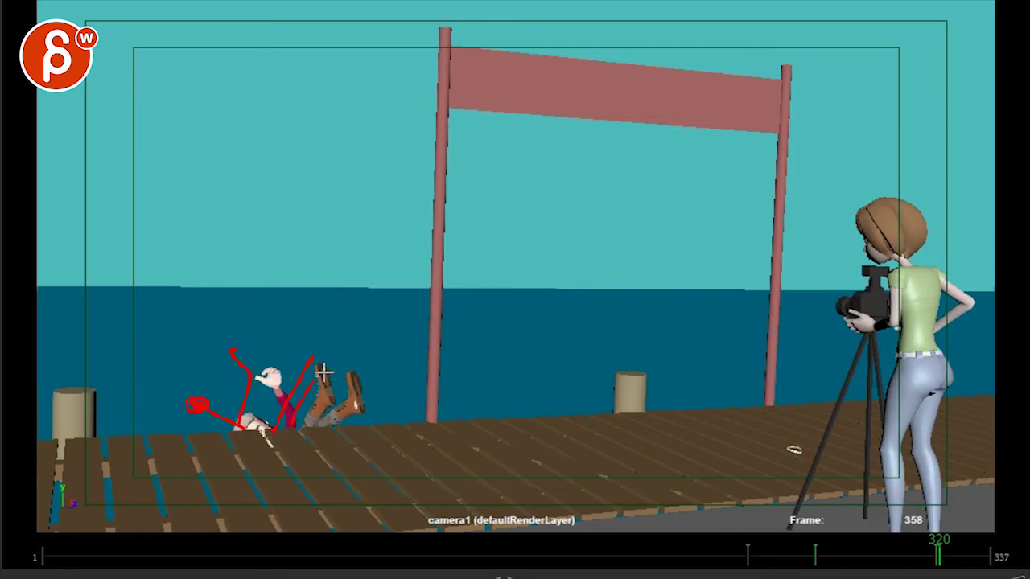
Step: Step back to frame 318, sketch a second arc above the falling fisherman's raised hand, and resume playback
key("alt+comma")
key("alt+comma")
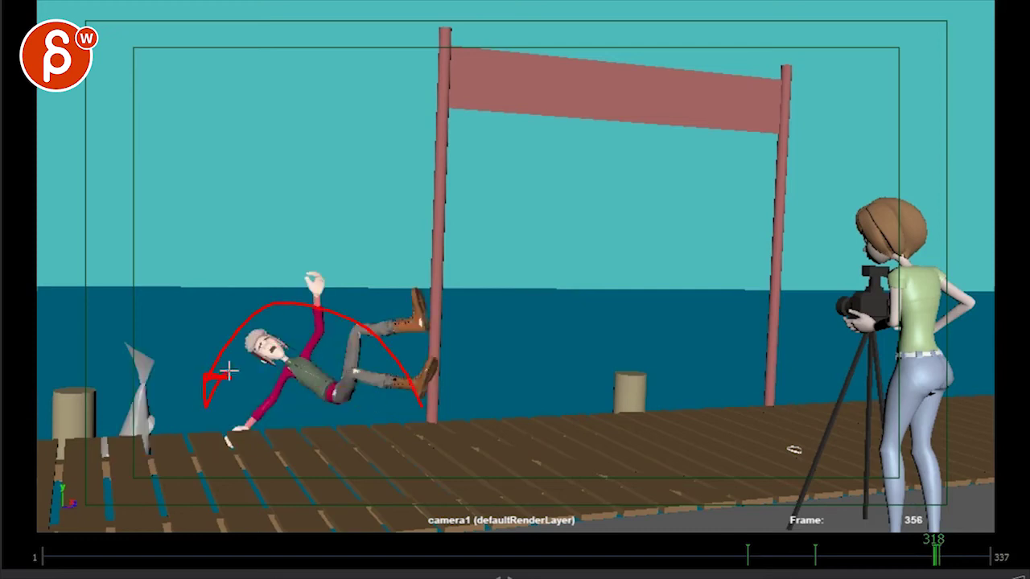
left_click_drag(363, 270, 162, 330)
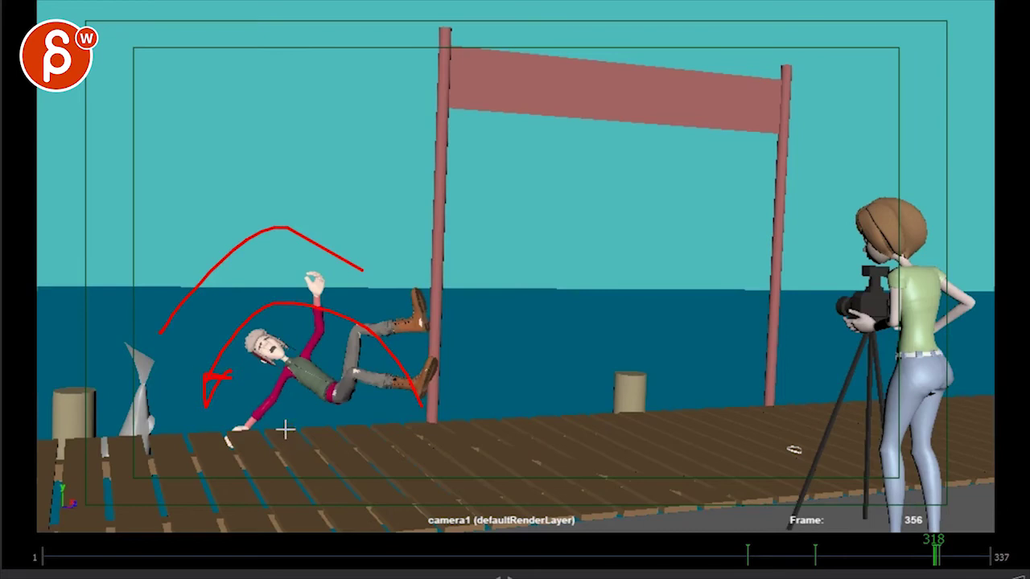
key("alt+v")
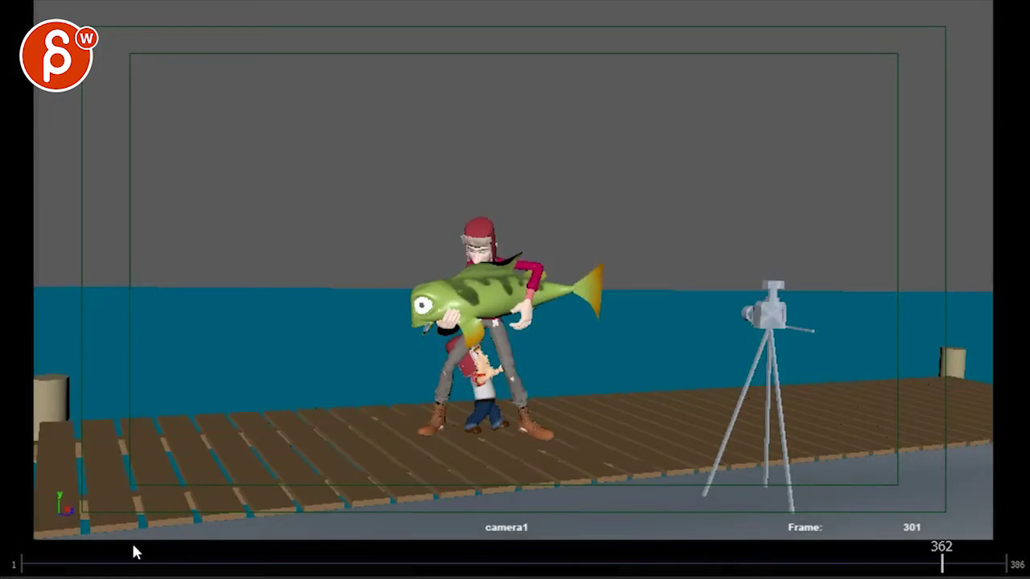
Step: At frames 2 and 28 of the second shot, circle the area of interaction between the kneeling fisherman and the boy
left_click(24, 566)
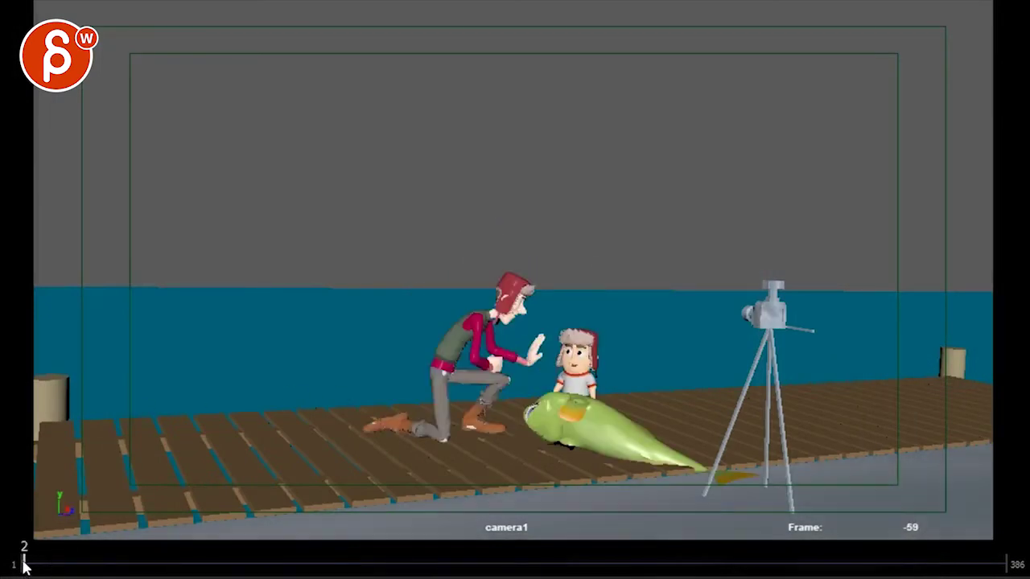
mouse_move(476, 267)
left_mouse_down()
mouse_move(651, 351)
mouse_move(510, 254)
left_mouse_up()
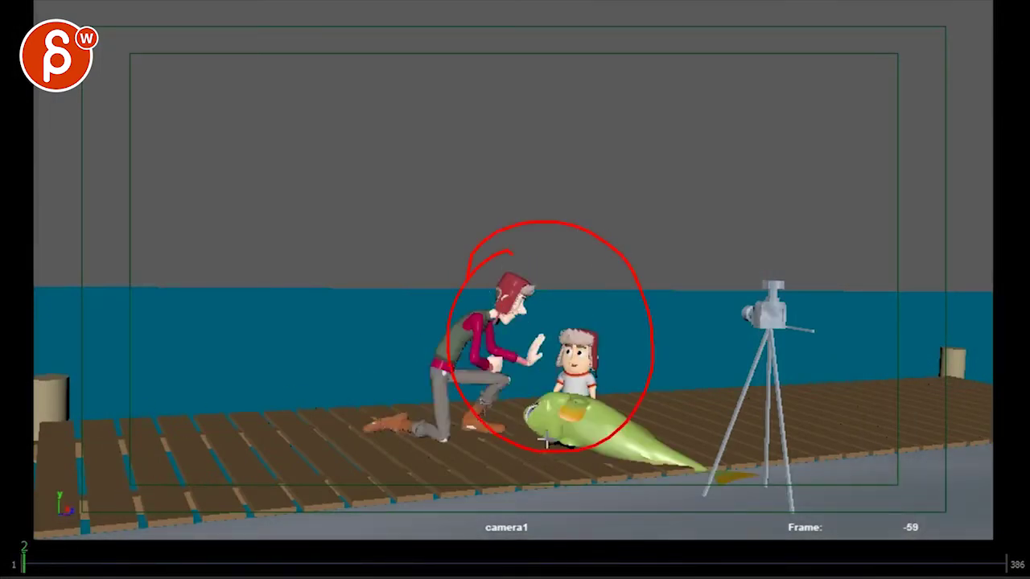
key("space")
key("space")
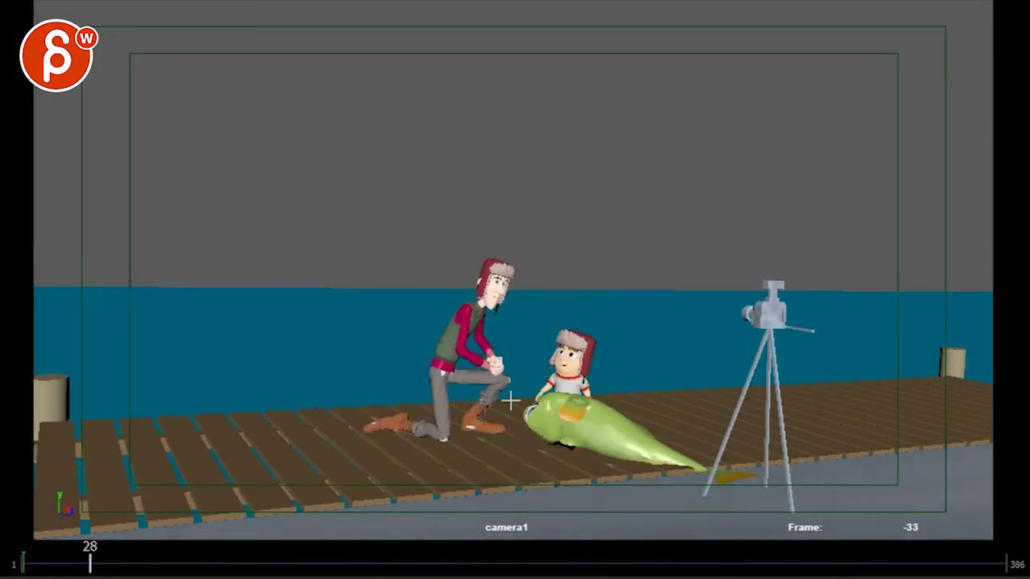
mouse_move(441, 275)
left_mouse_down()
mouse_move(624, 294)
mouse_move(447, 274)
left_mouse_up()
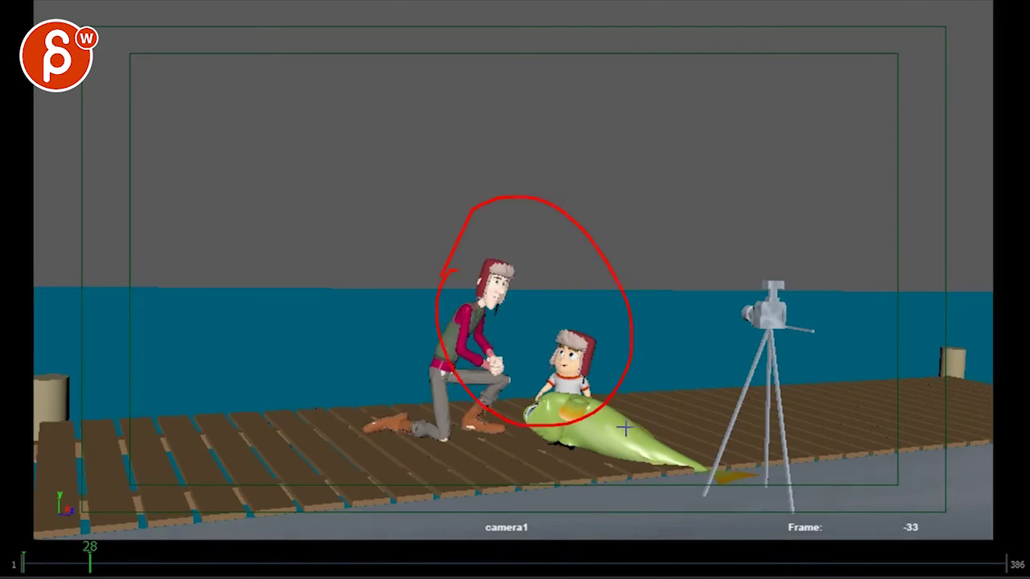
key("alt+v")
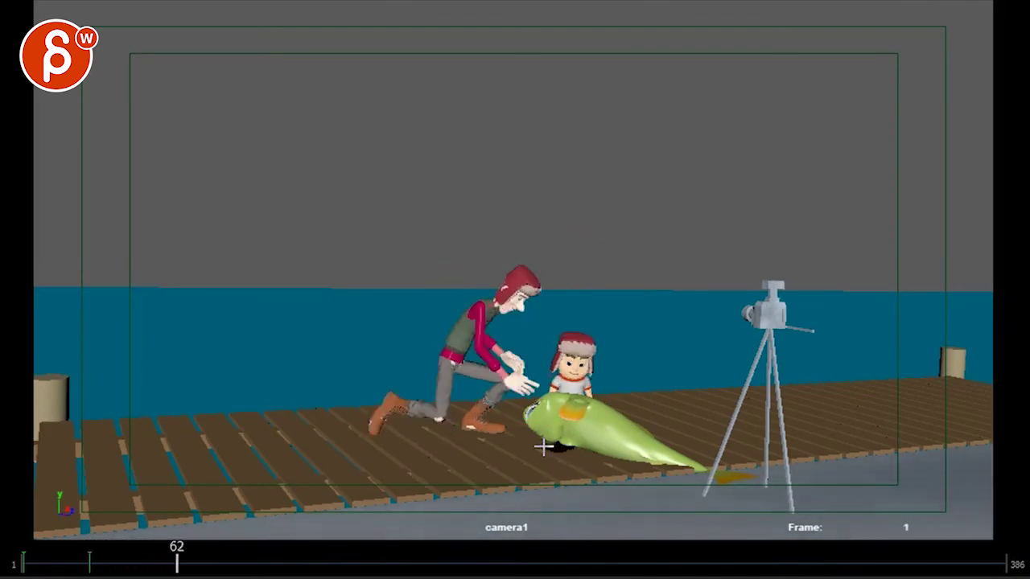
Step: Mark the boy's arm over the fish at frame 55, and circle the boy and the fisherman's raised hand at frame 15
left_click_drag(235, 561, 159, 559)
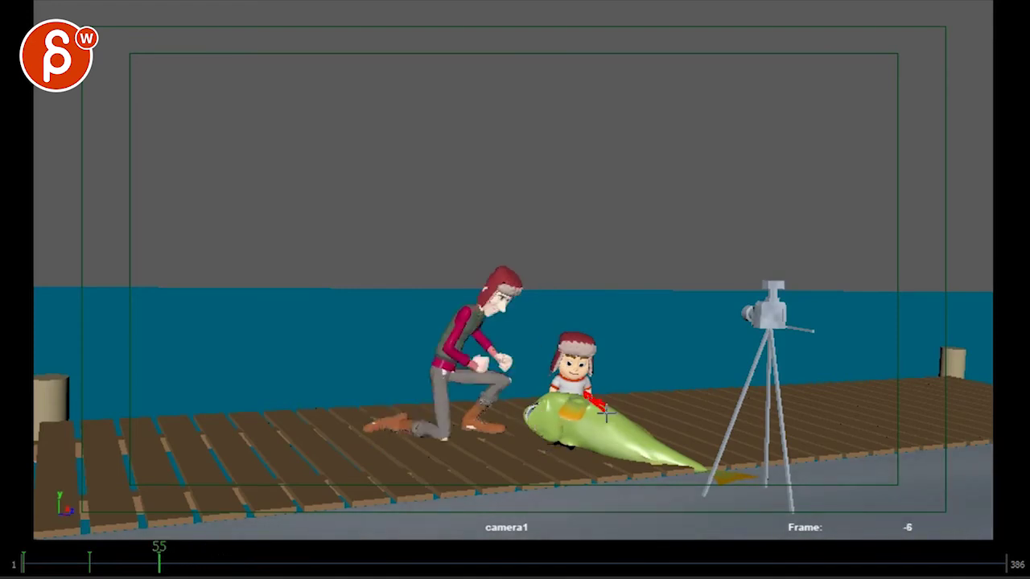
key("alt+v")
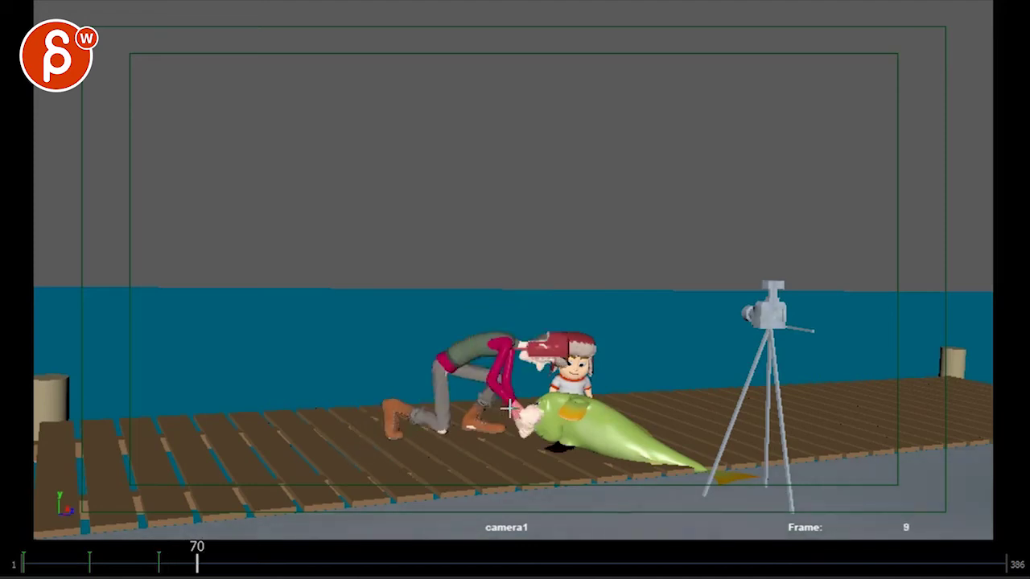
left_click_drag(202, 555, 57, 567)
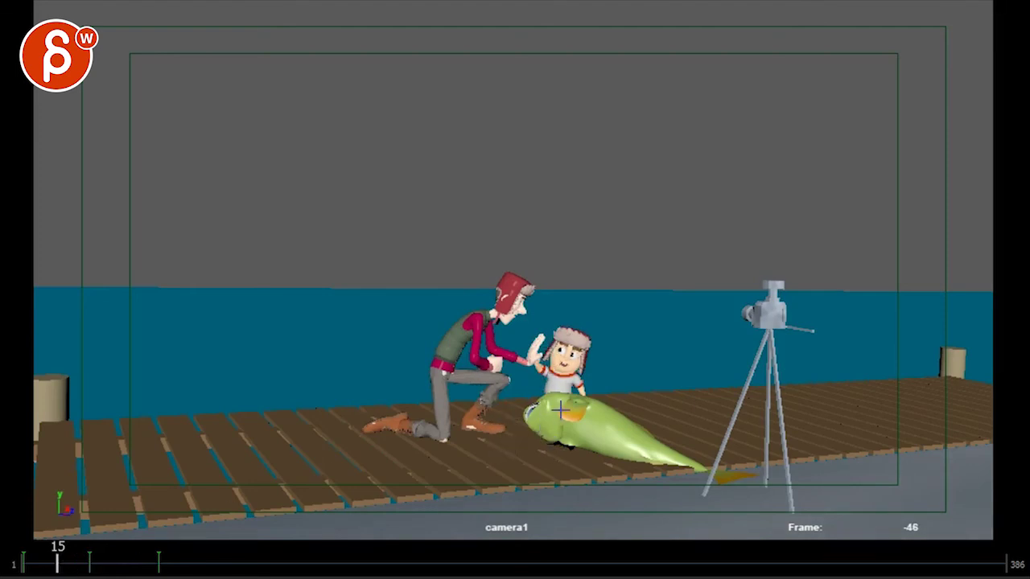
left_click_drag(531, 332, 507, 384)
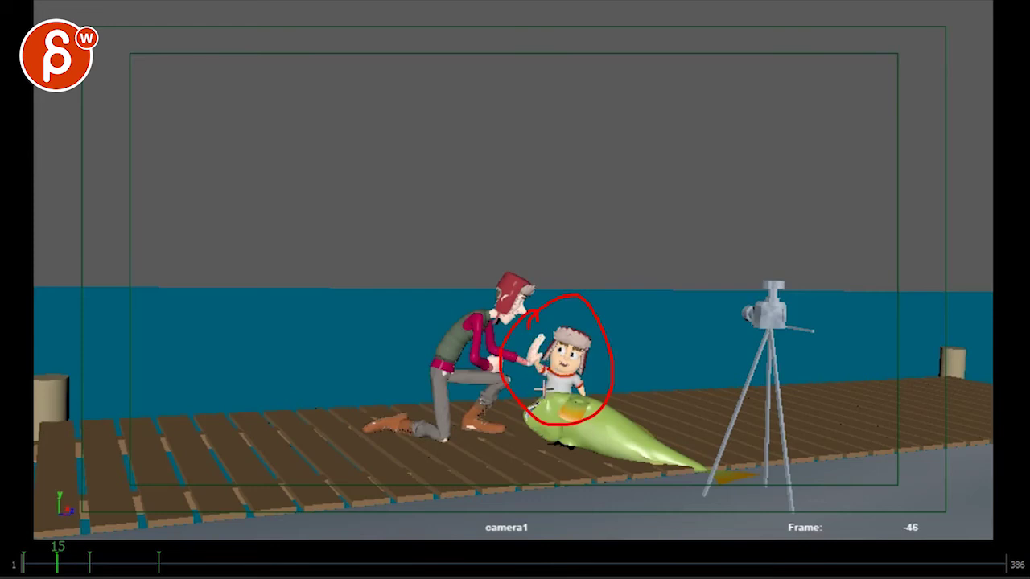
key("alt+v")
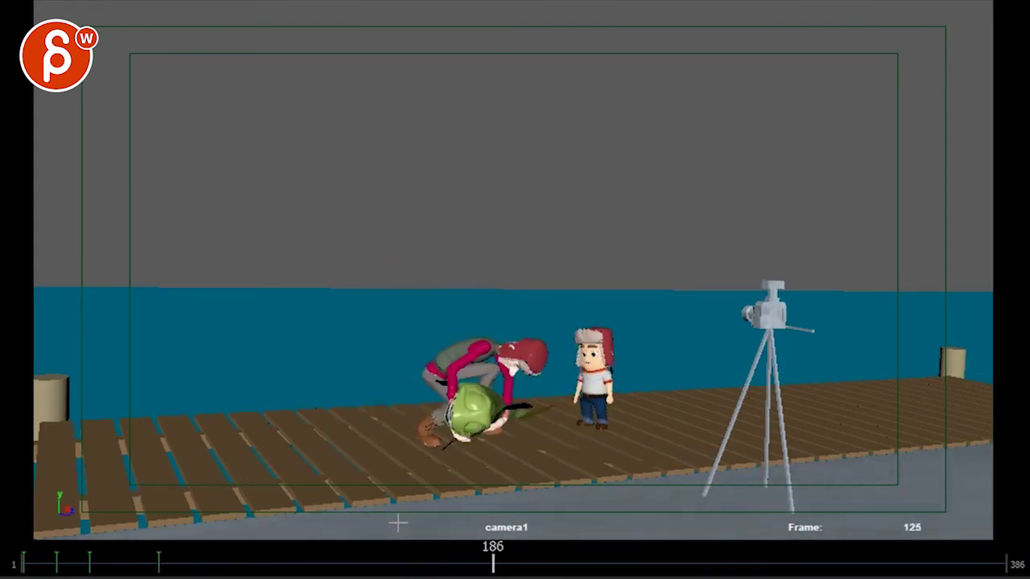
Step: Sketch a line through the standing boy, replay the shot from its start, and draw his body and arm lines at frame 202
mouse_move(592, 335)
left_mouse_down()
mouse_move(589, 370)
mouse_move(615, 402)
left_mouse_up()
mouse_move(547, 561)
left_mouse_down()
mouse_move(396, 545)
mouse_move(26, 563)
left_mouse_up()
key("alt+v")
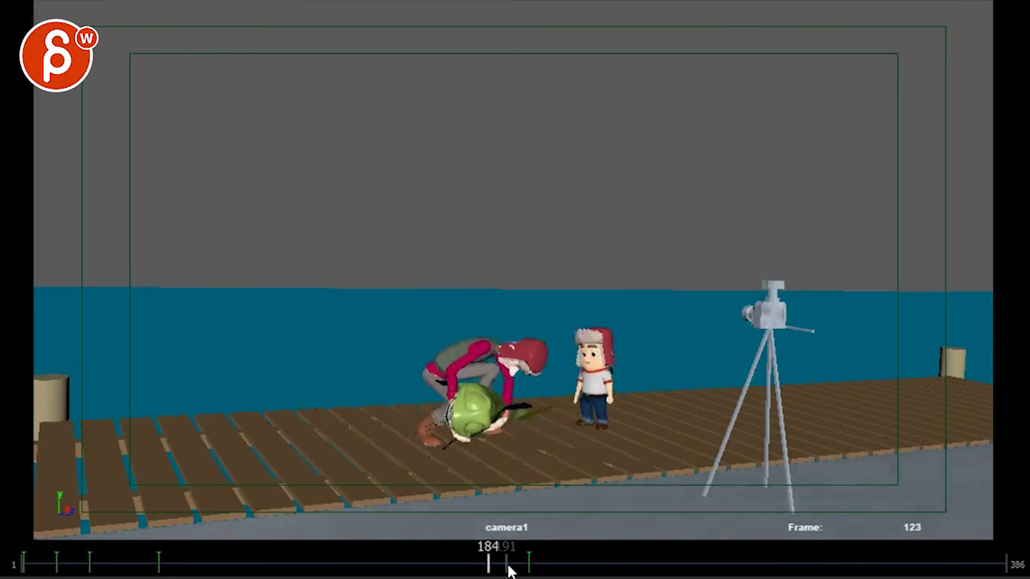
key("space")
left_click_drag(593, 337, 602, 401)
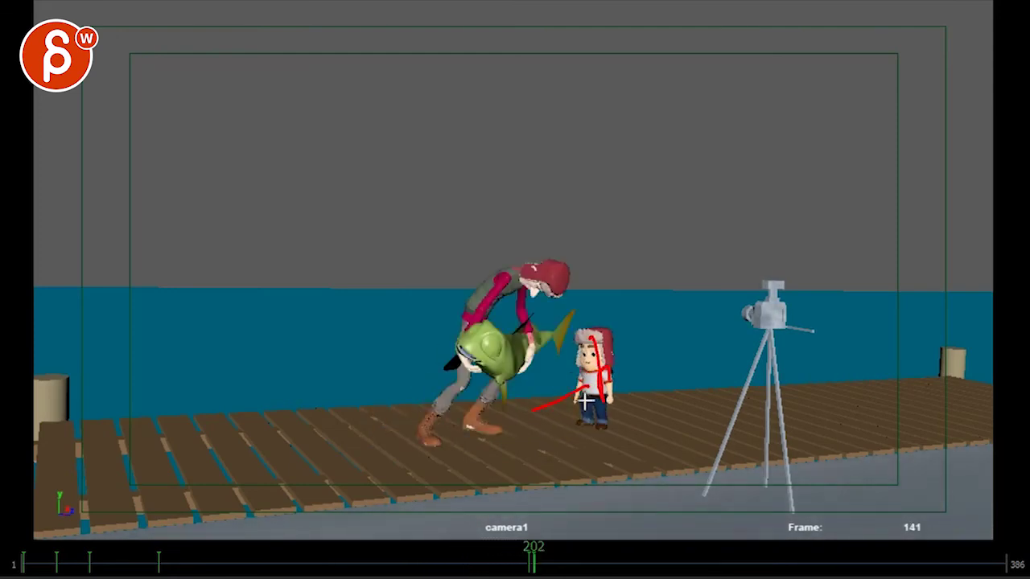
Step: Circle the crouching fisherman and fish at frames 181 and 182, and circle the boy at frame 198 with a vertical line beside him
left_click_drag(508, 559, 480, 559)
mouse_move(480, 359)
left_mouse_down()
mouse_move(478, 322)
mouse_move(483, 338)
left_mouse_up()
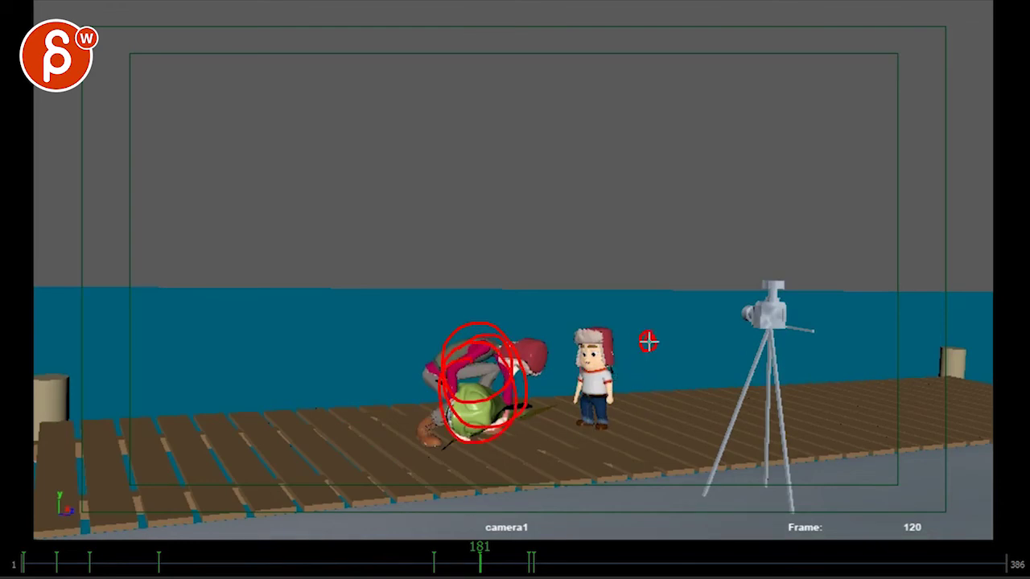
left_click_drag(483, 563, 524, 563)
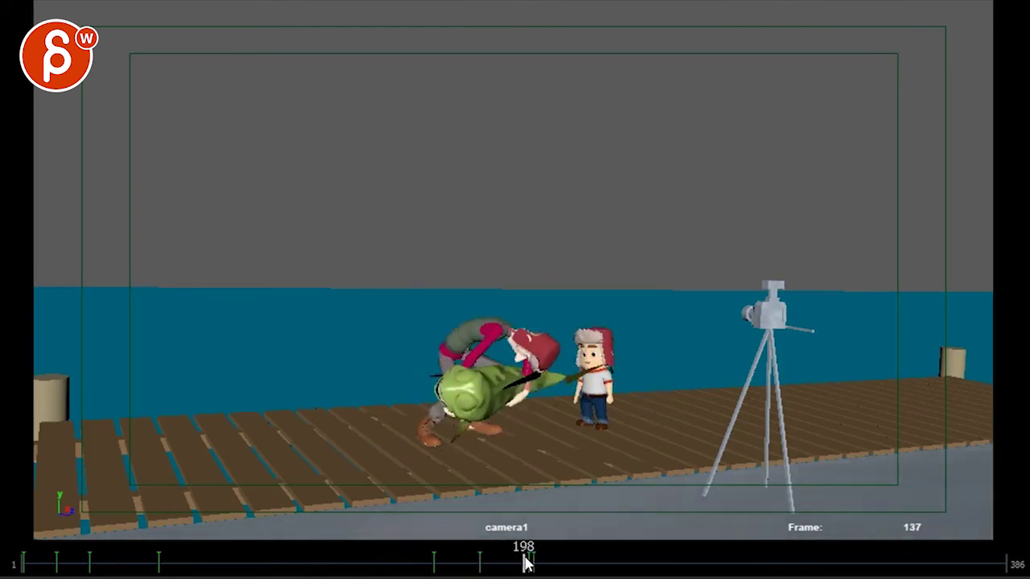
left_click_drag(568, 344, 569, 381)
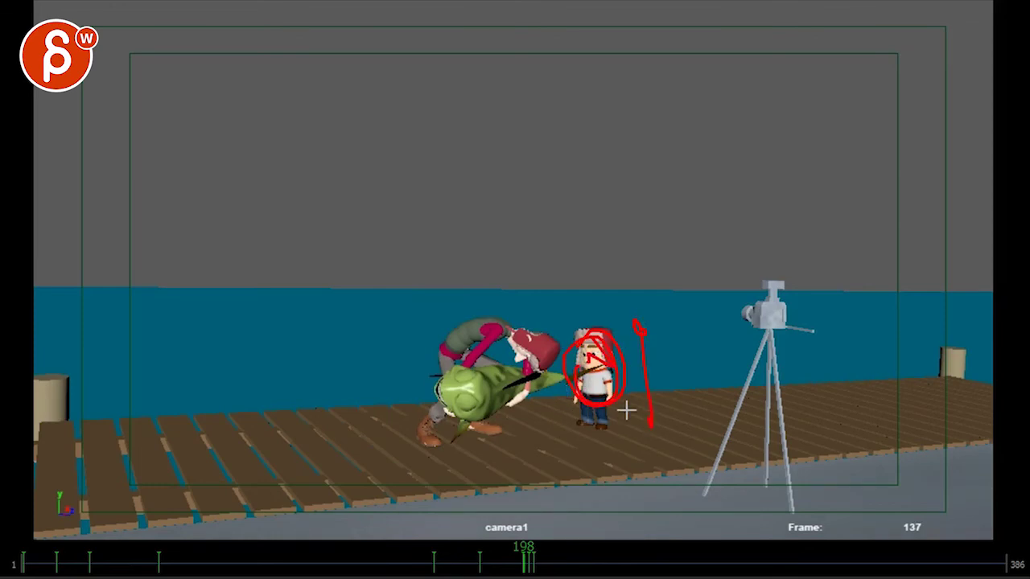
left_click_drag(521, 560, 483, 561)
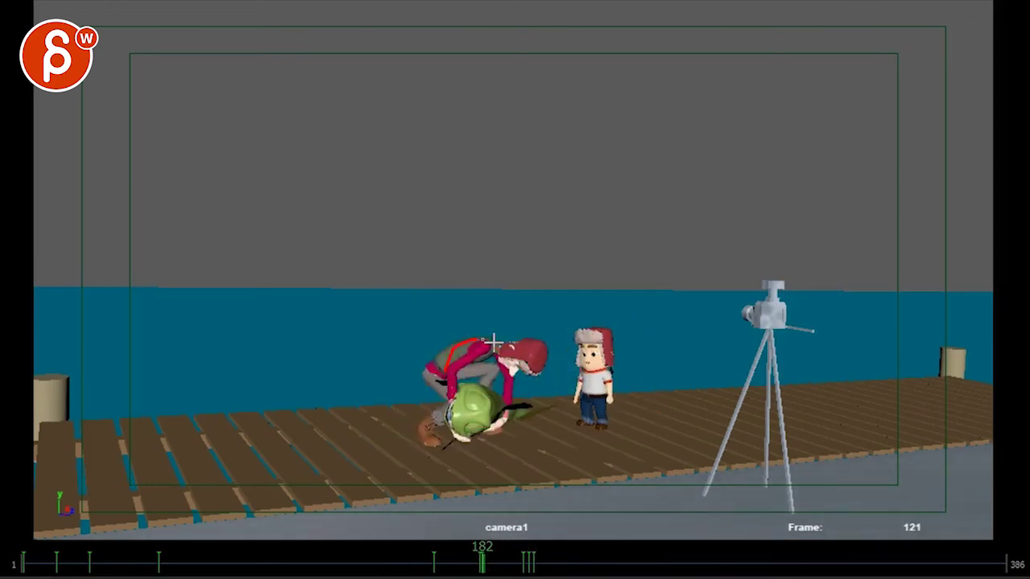
mouse_move(492, 344)
left_mouse_down()
mouse_move(471, 346)
mouse_move(477, 413)
left_mouse_up()
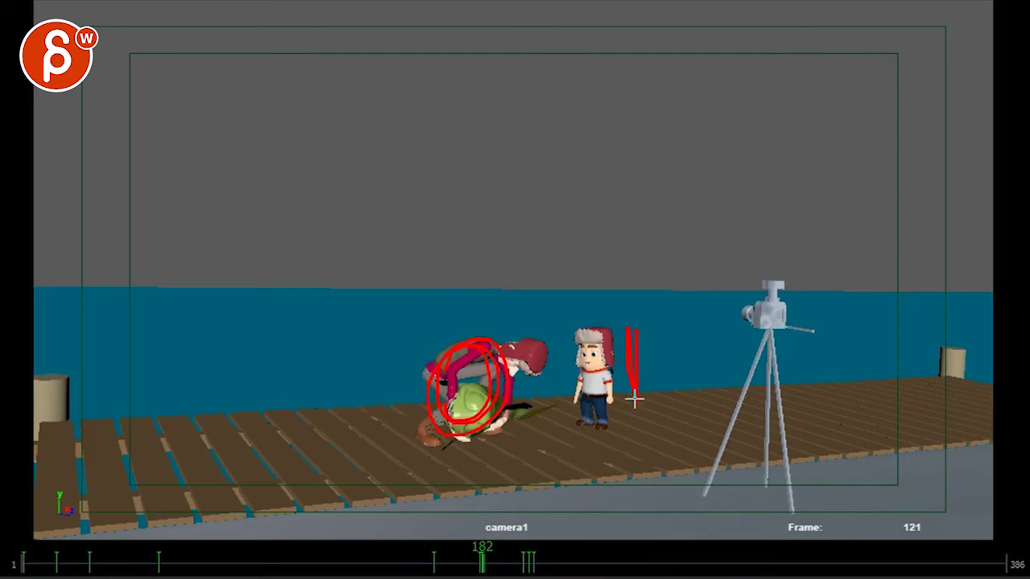
Step: At frame 203, sketch an upward arrow over the lifting fisherman and a zigzag between him and the boy
key("space")
key("space")
left_click_drag(491, 402, 490, 283)
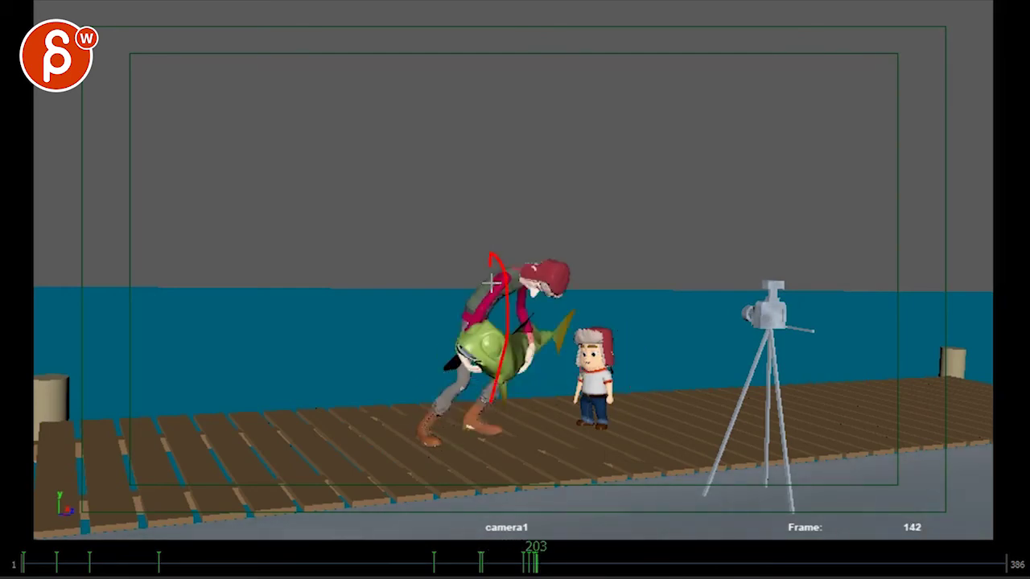
mouse_move(633, 368)
left_mouse_down()
mouse_move(520, 348)
mouse_move(541, 319)
left_mouse_up()
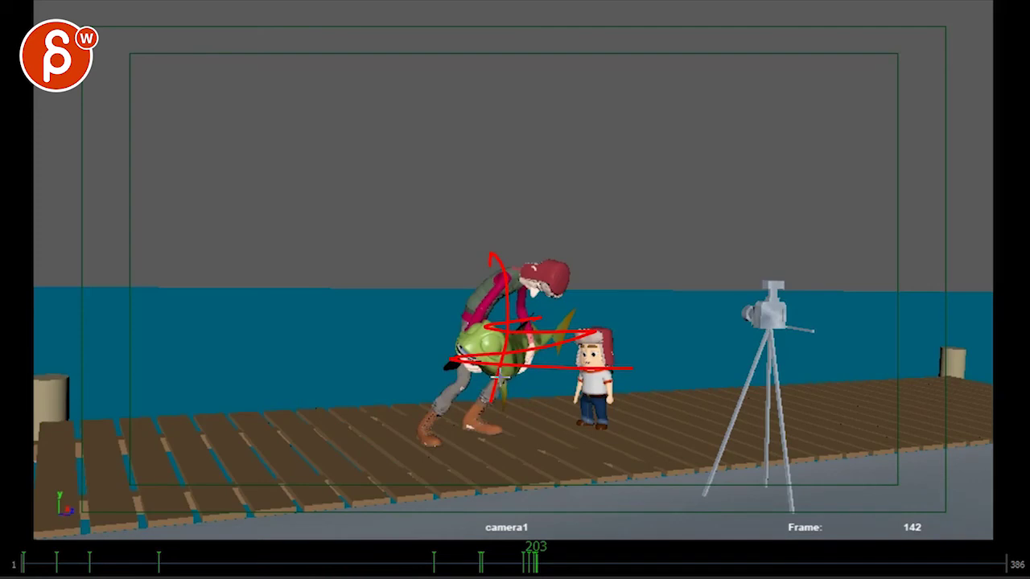
key("alt+v")
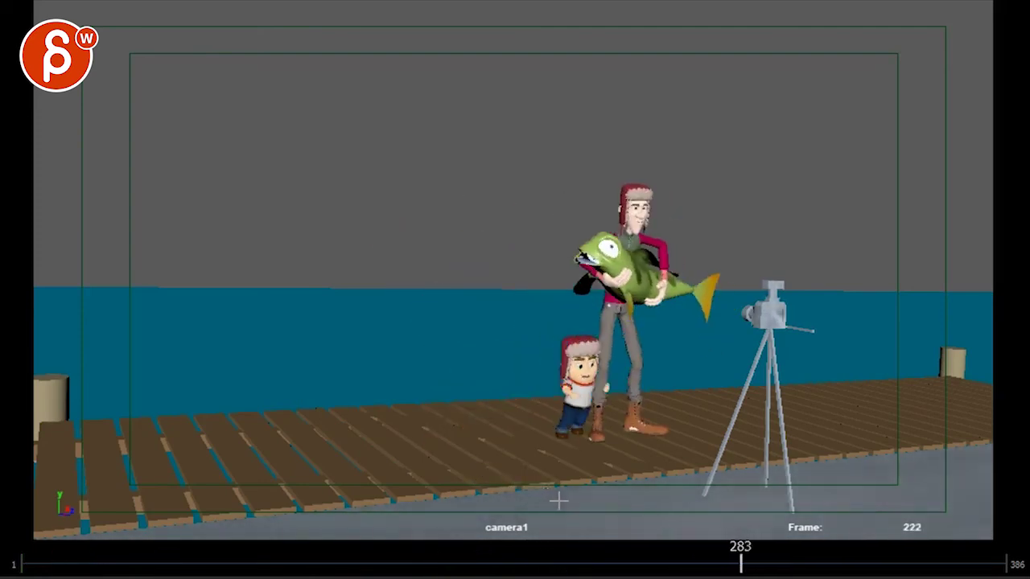
Step: Scrub back through the carrying section, sketch a stroke over the boy at frame 291, and resume playback
left_click(780, 563)
left_click_drag(781, 563, 674, 570)
key("space")
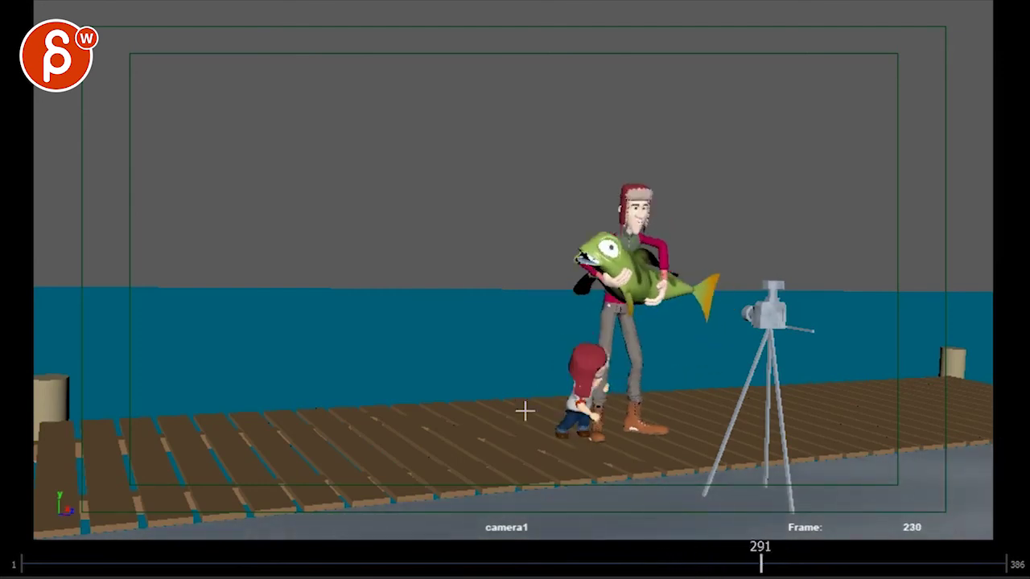
left_click_drag(604, 388, 590, 360)
key("alt+v")
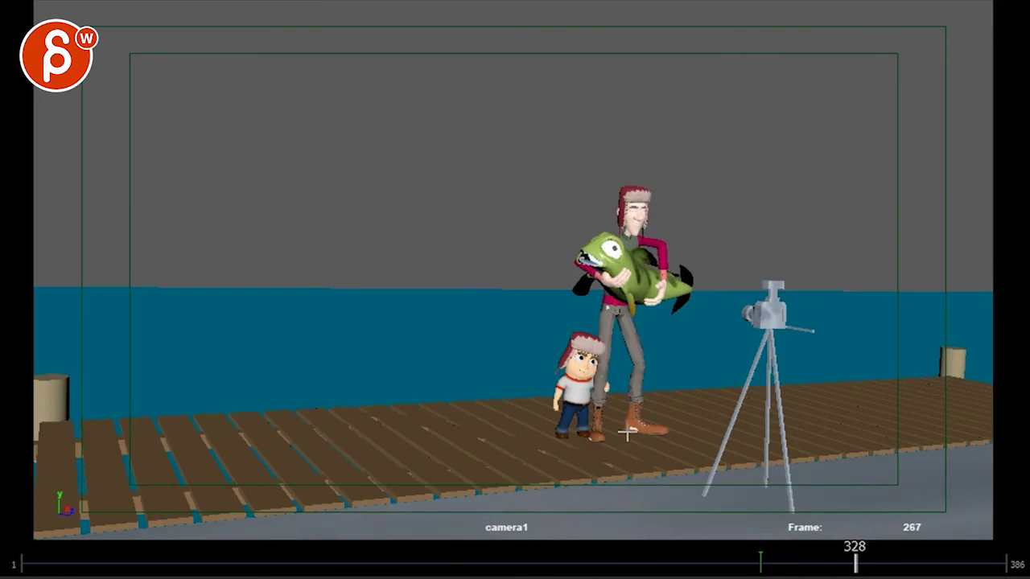
Step: At frame 317, redraw the boy's feet and body and sketch lines from the camera to the fisherman and fish
left_click_drag(849, 563, 827, 564)
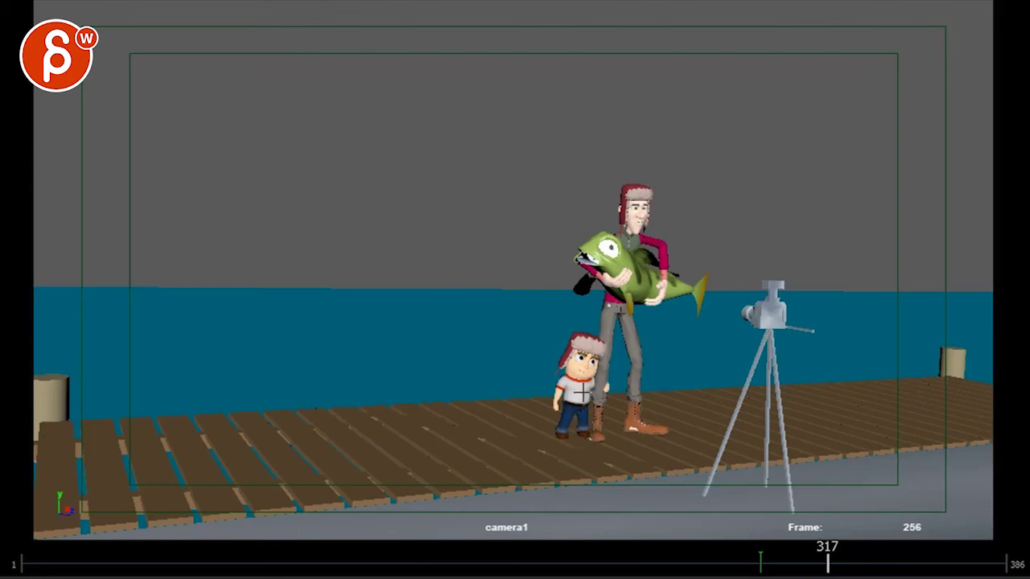
left_click(585, 434)
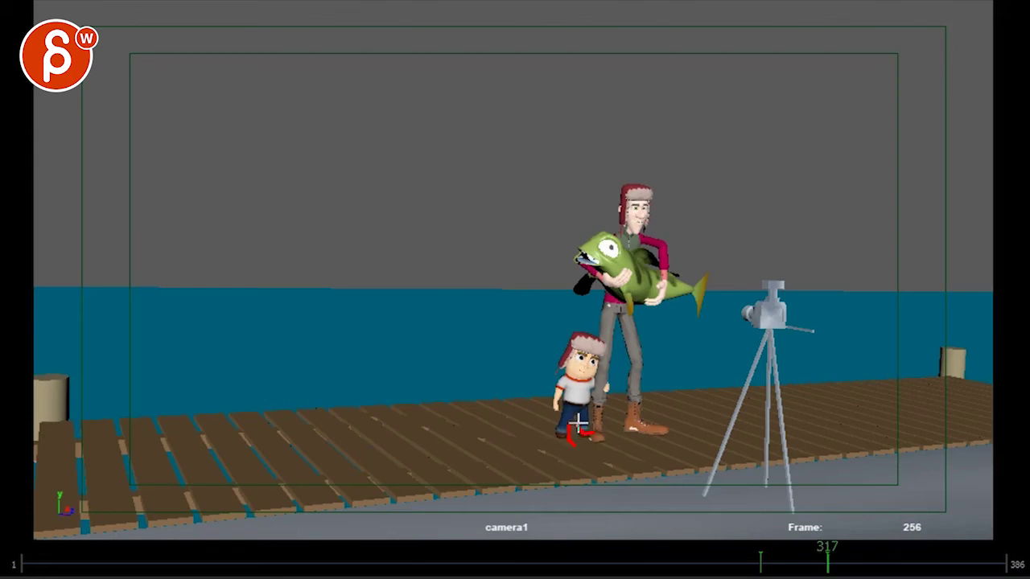
left_click_drag(578, 423, 584, 347)
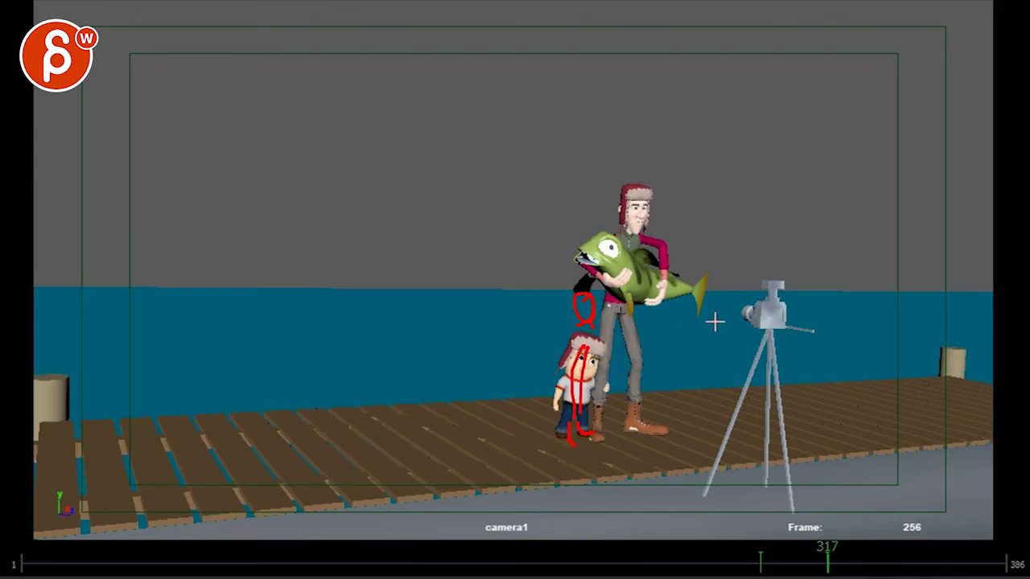
left_click_drag(748, 315, 688, 309)
left_click_drag(760, 291, 760, 298)
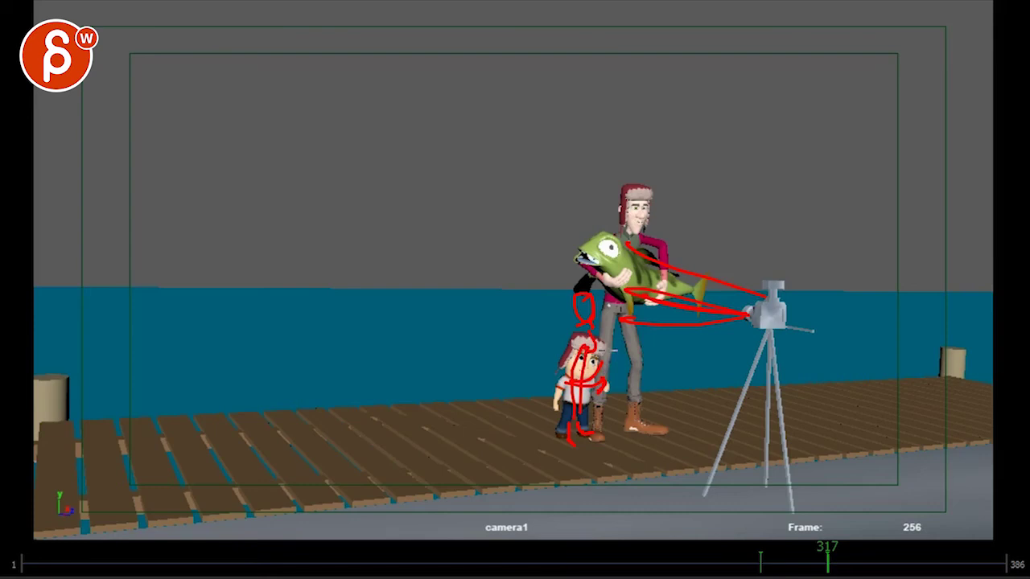
Step: Scrub back and replay the end of the shot to examine how the boy moves behind the fisherman's legs
left_click(765, 561)
mouse_move(768, 564)
left_mouse_down()
mouse_move(721, 563)
mouse_move(756, 565)
left_mouse_up()
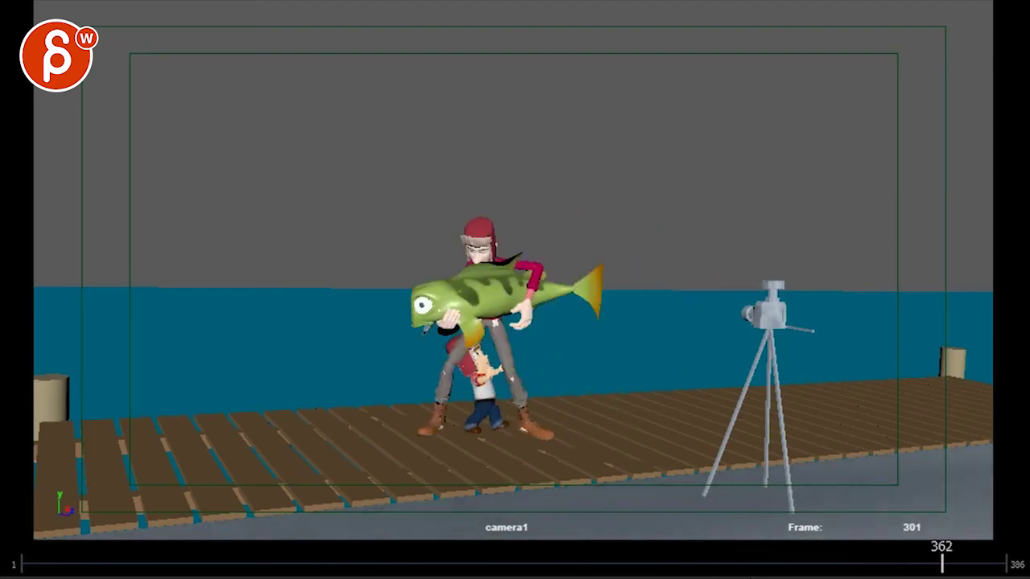
left_click_drag(936, 560, 853, 572)
key("alt+v")
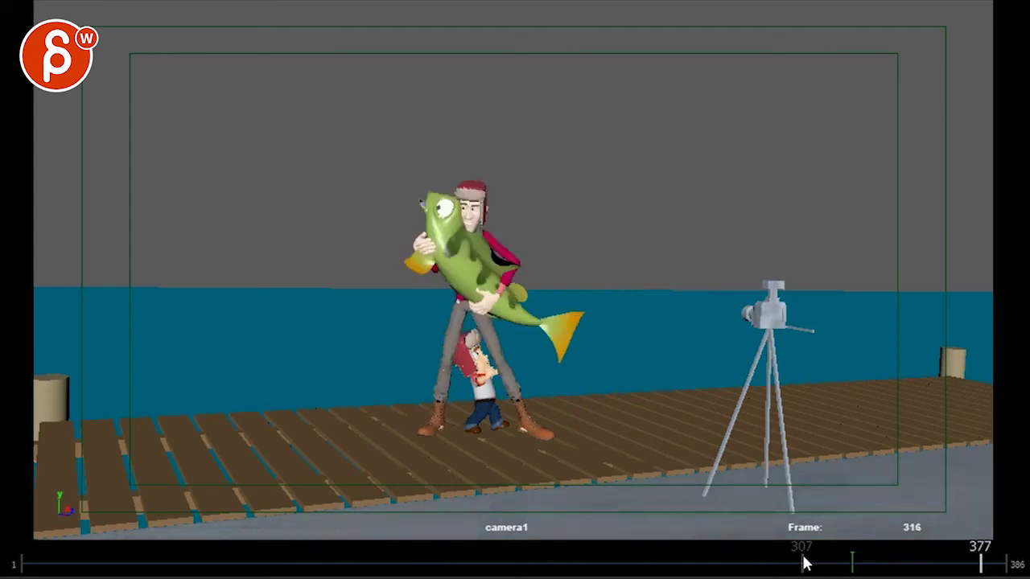
Step: At frame 368, sketch motion arcs around the fish, a figure beside the camera, and long lines framing the right part of the shot
left_click_drag(903, 573, 958, 568)
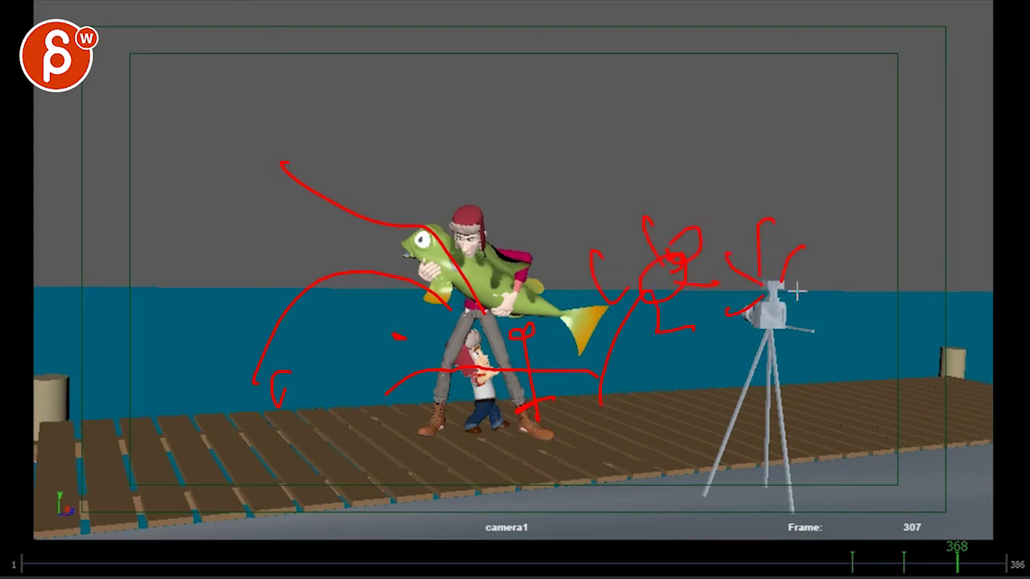
left_click_drag(922, 77, 922, 487)
left_click_drag(849, 128, 316, 169)
left_click_drag(877, 473, 627, 473)
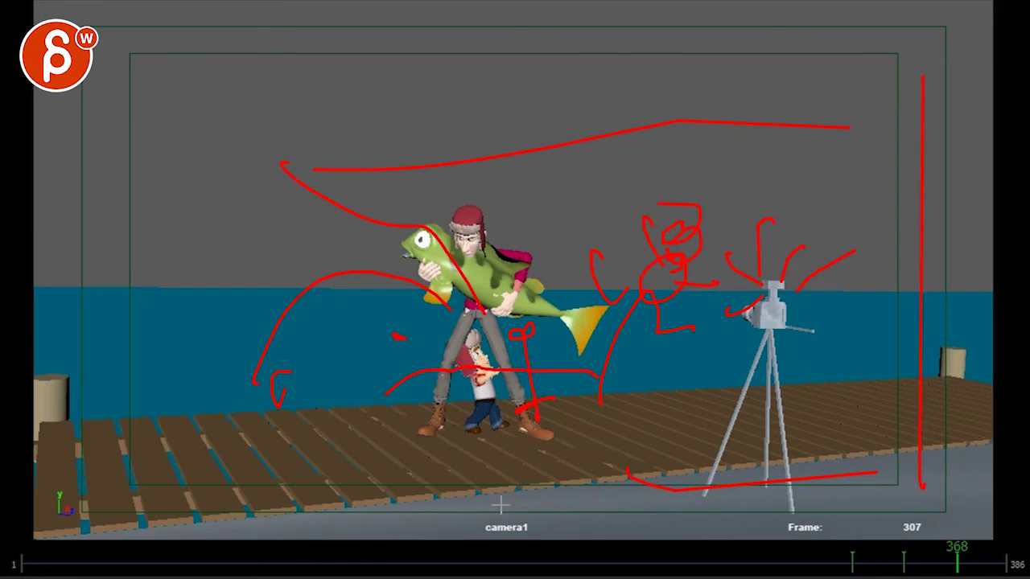
Step: Replay the end of the shot, then at frame 345 sketch a curve around the fisherman's feet and a small loop beneath the fish's tail
key("space")
key("space")
mouse_move(813, 563)
left_mouse_down()
mouse_move(752, 576)
mouse_move(912, 573)
left_mouse_up()
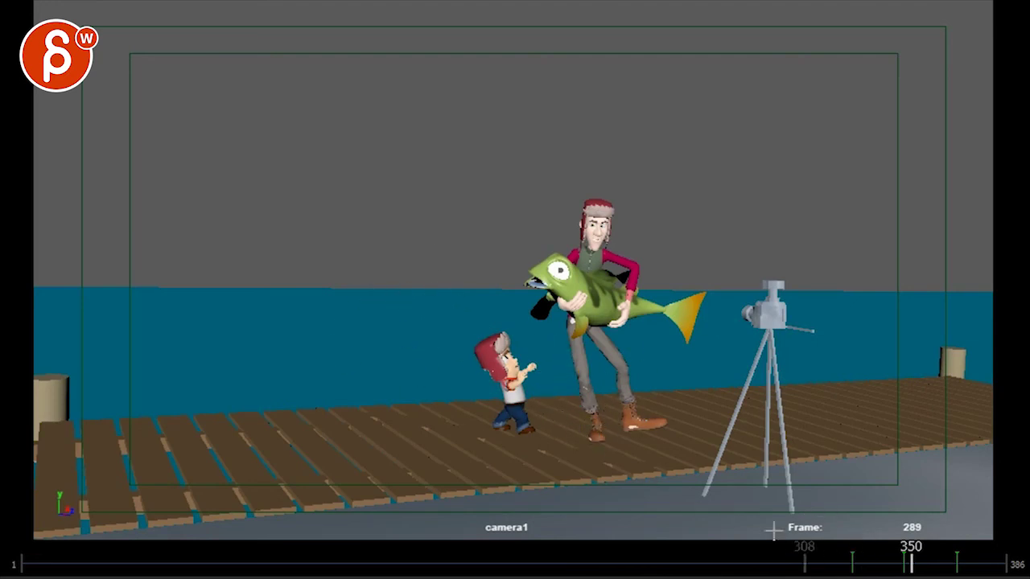
left_click_drag(805, 563, 899, 561)
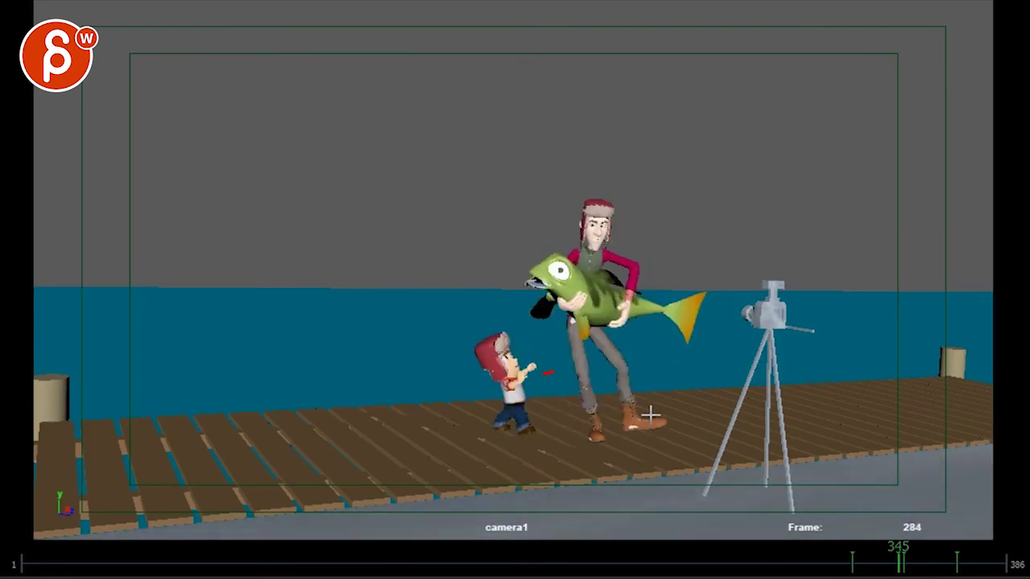
mouse_move(650, 414)
left_mouse_down()
mouse_move(552, 421)
mouse_move(575, 386)
left_mouse_up()
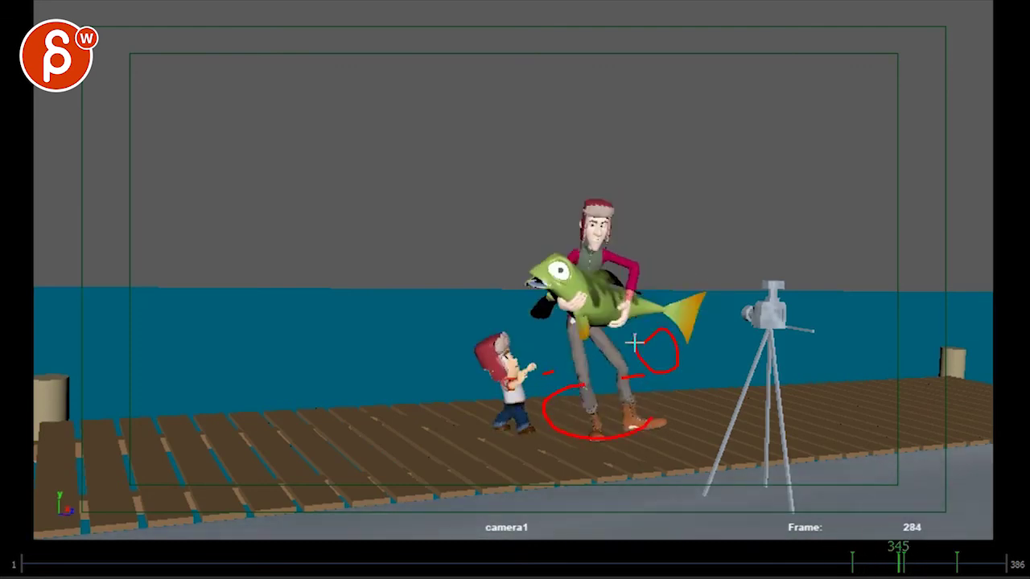
Step: At frame 372, start a small stick figure near the camera and sketch a fisherman leaning far away from it, with crossed strokes beyond his head
left_click_drag(858, 561, 971, 563)
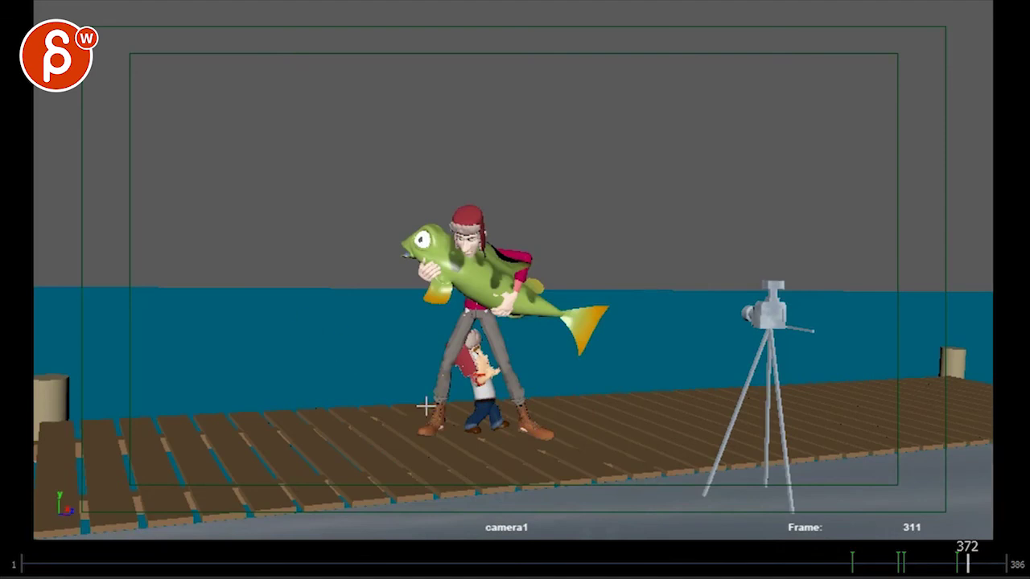
left_click_drag(658, 324, 672, 403)
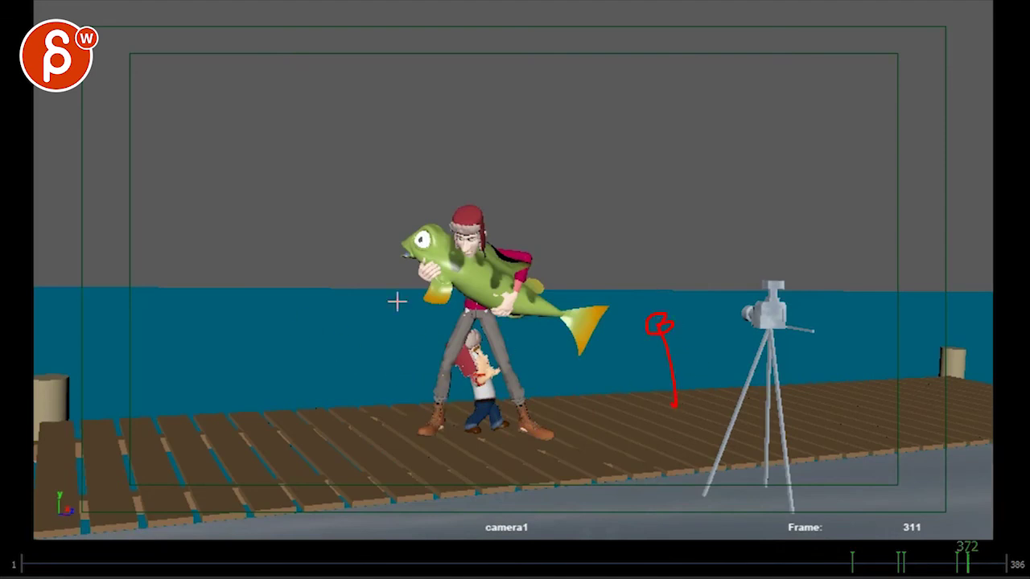
left_click_drag(473, 376, 238, 254)
left_click_drag(122, 350, 198, 266)
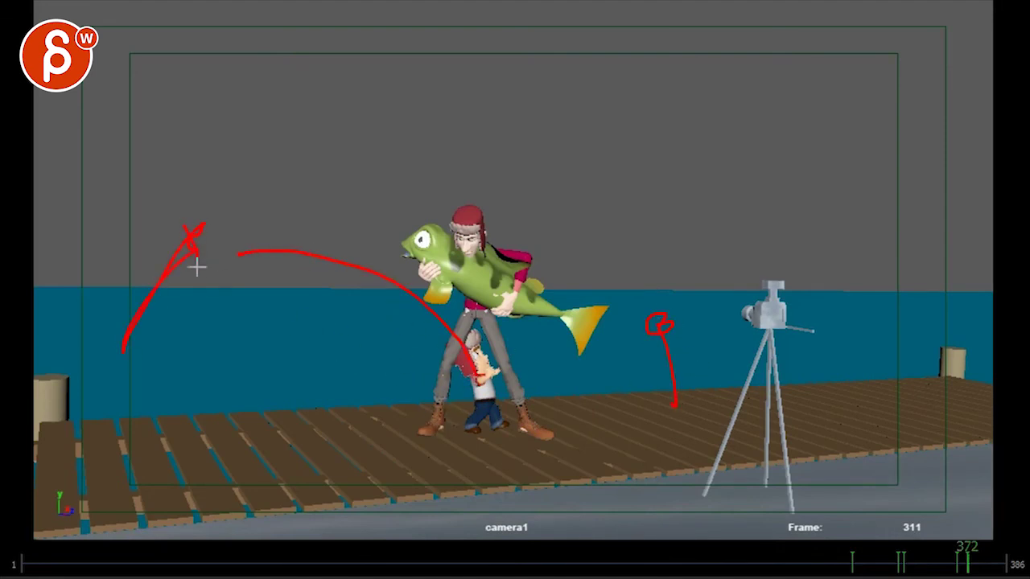
left_click_drag(260, 239, 412, 295)
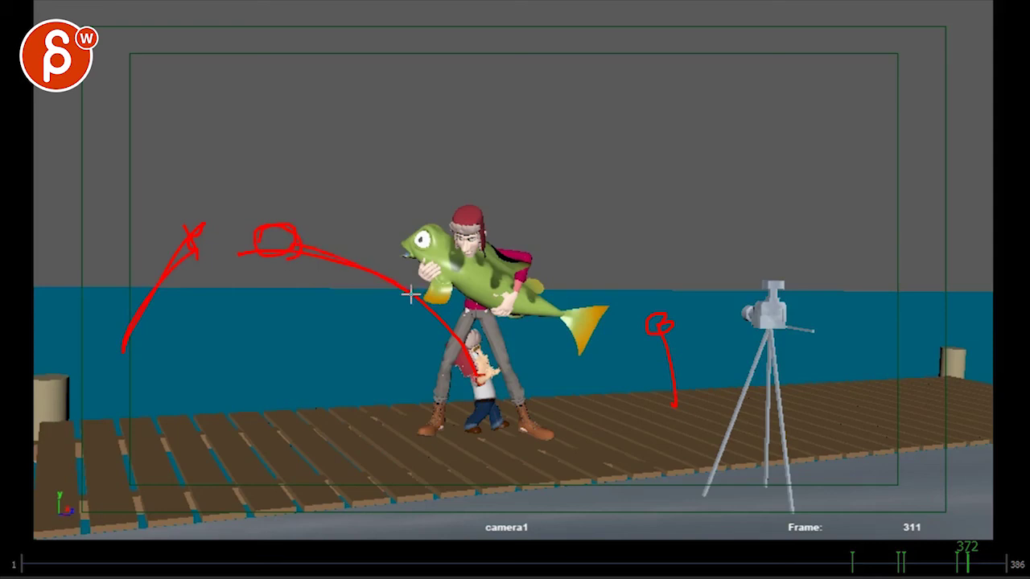
left_click_drag(372, 344, 406, 369)
left_click_drag(313, 267, 319, 230)
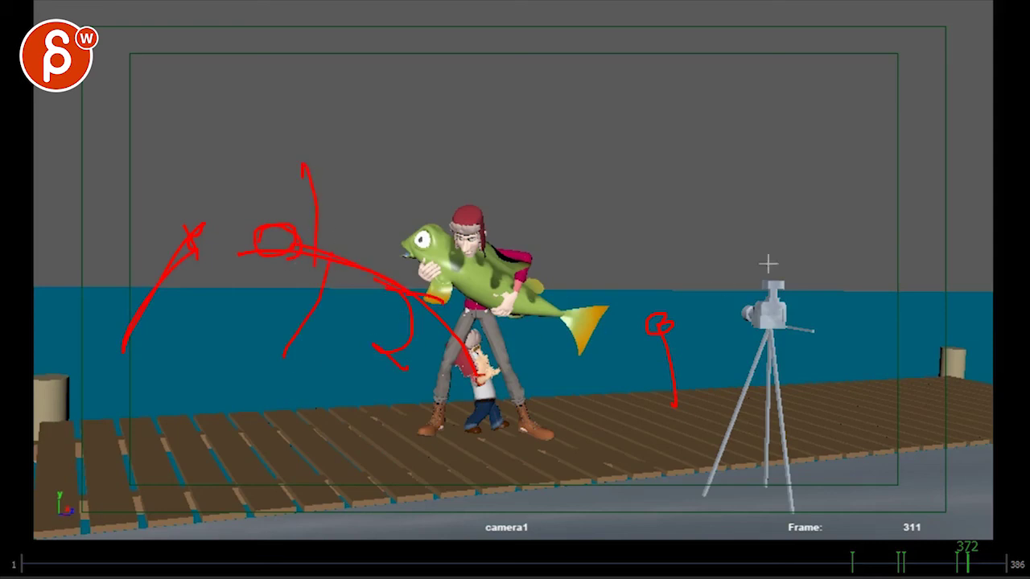
Step: Complete the small figure with head, arm and leg, mark the camera's top, and draw ovals around the separate areas of the staging
mouse_move(641, 389)
left_mouse_down()
mouse_move(641, 305)
mouse_move(641, 322)
left_mouse_up()
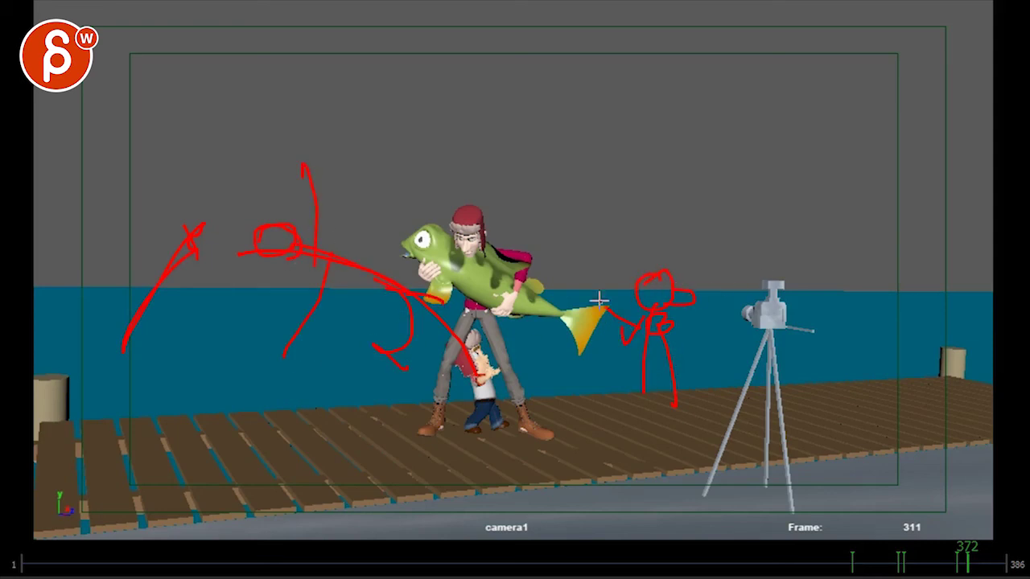
mouse_move(609, 288)
left_mouse_down()
mouse_move(621, 255)
mouse_move(595, 286)
left_mouse_up()
mouse_move(774, 283)
left_mouse_down()
mouse_move(765, 298)
mouse_move(759, 279)
left_mouse_up()
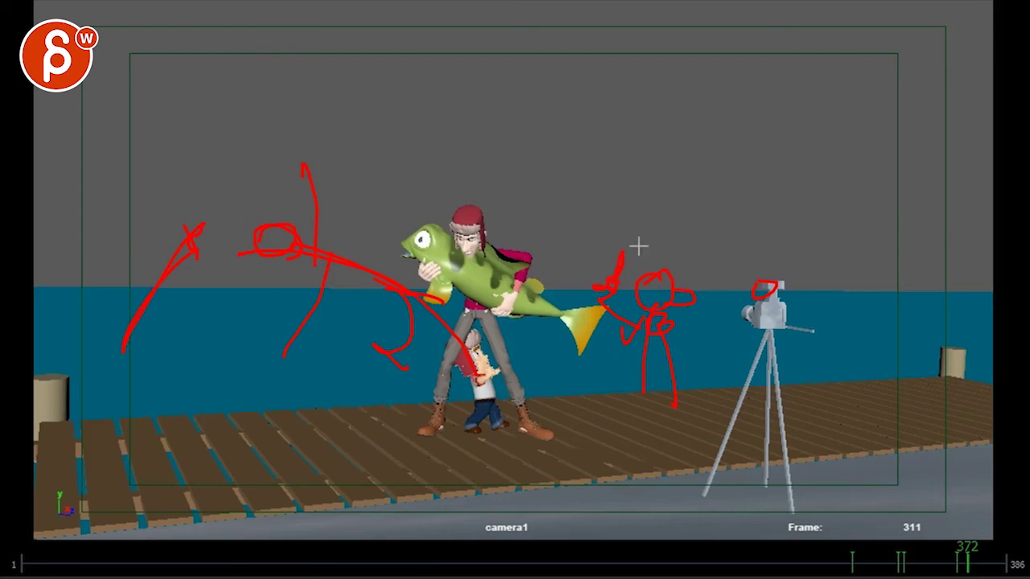
left_click_drag(562, 197, 564, 206)
left_click_drag(267, 138, 230, 271)
left_click_drag(116, 249, 206, 351)
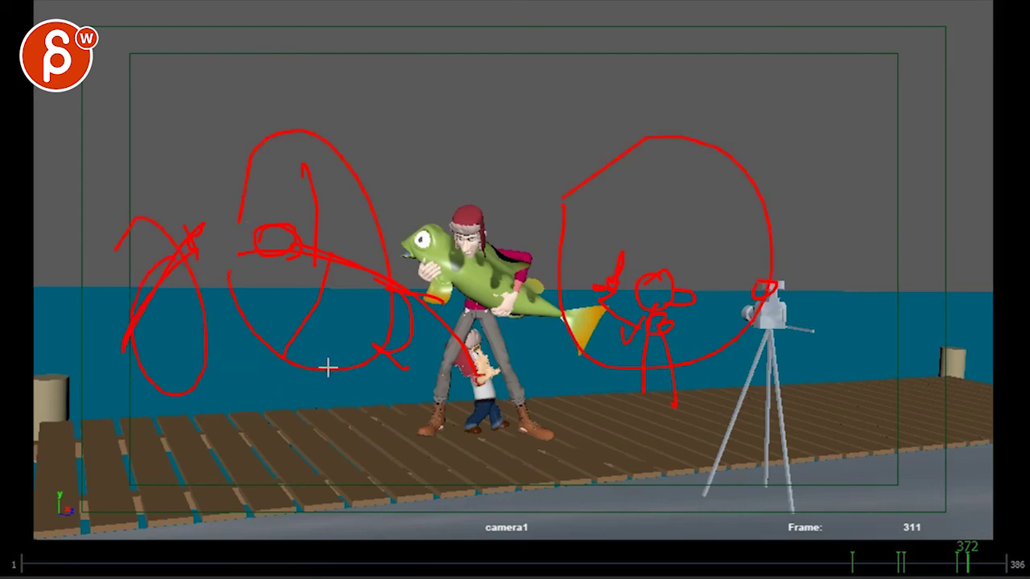
Step: Clear the existing sketches and circle the fisherman and boy together at frame 7
key("Escape")
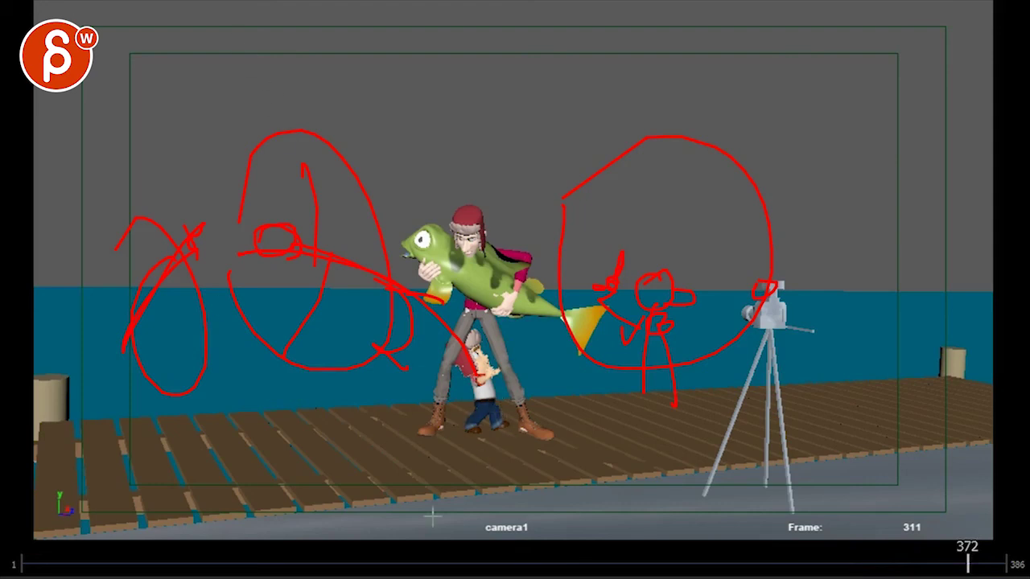
left_click_drag(220, 563, 37, 563)
mouse_move(460, 286)
left_mouse_down()
mouse_move(536, 234)
mouse_move(463, 287)
left_mouse_up()
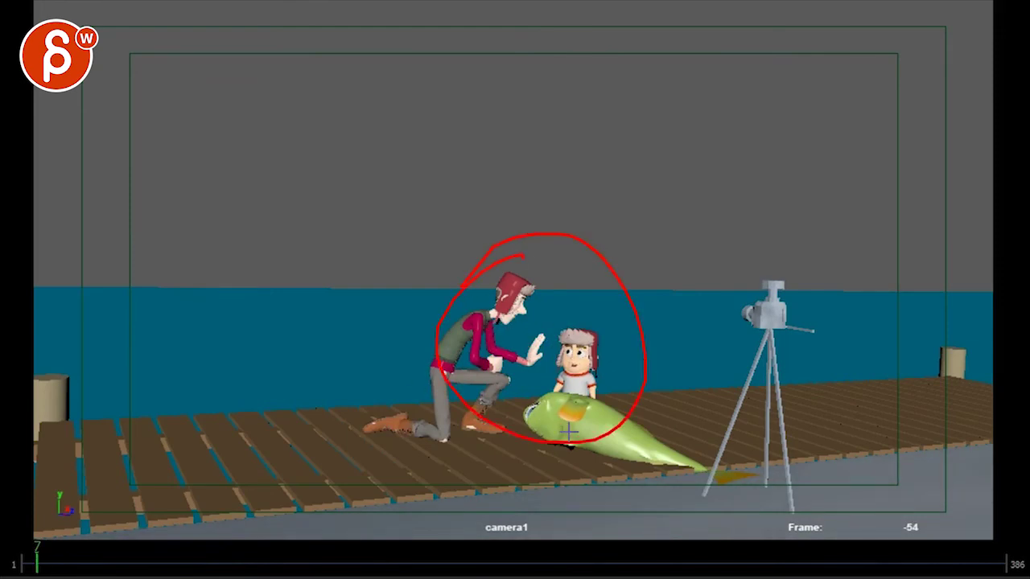
Step: Scrub through the opening to frame 36 and sketch a turned head and hat over the boy
left_click(46, 563)
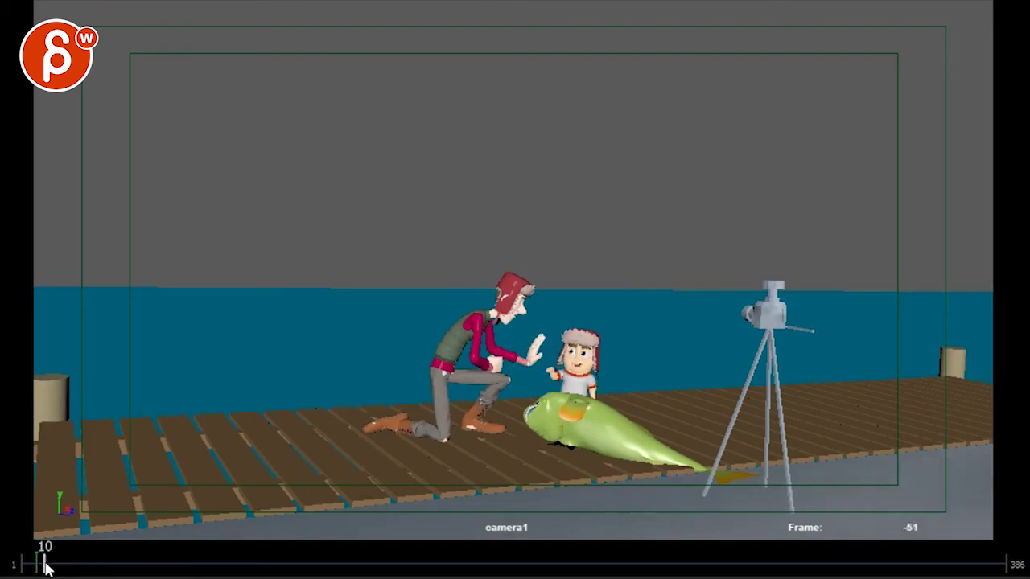
left_click_drag(45, 563, 112, 567)
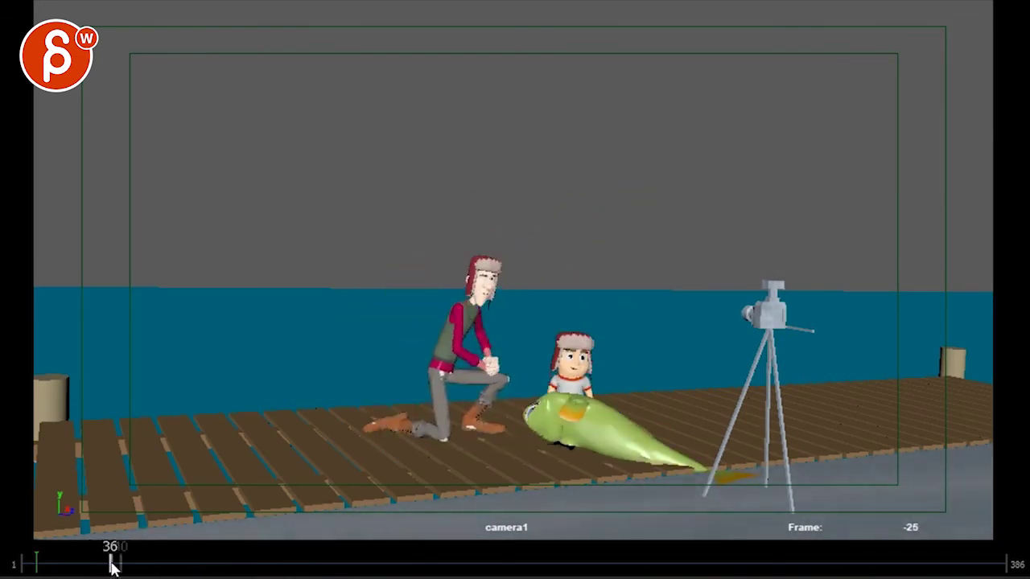
mouse_move(553, 362)
left_mouse_down()
mouse_move(594, 351)
mouse_move(558, 350)
mouse_move(590, 351)
left_mouse_up()
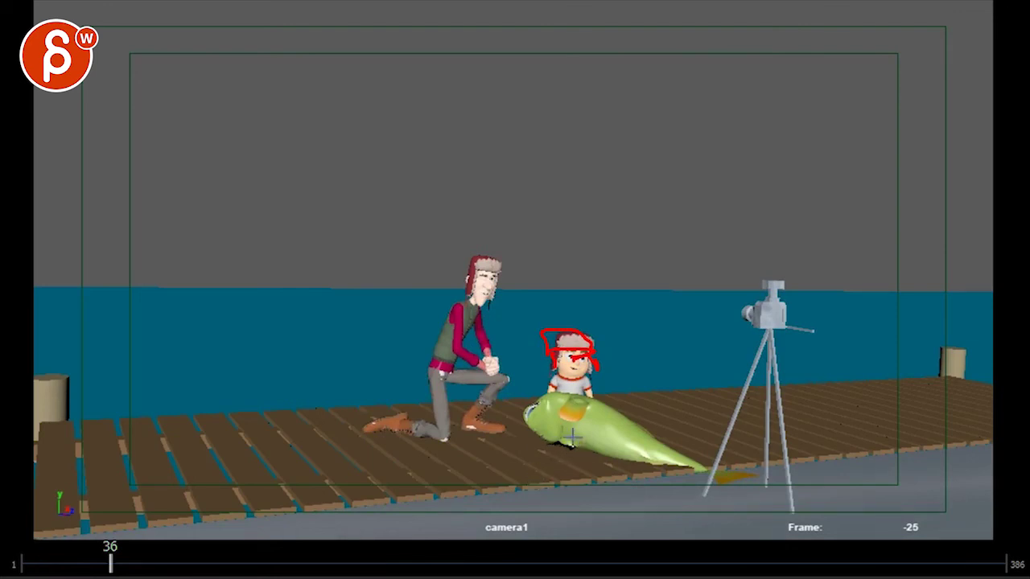